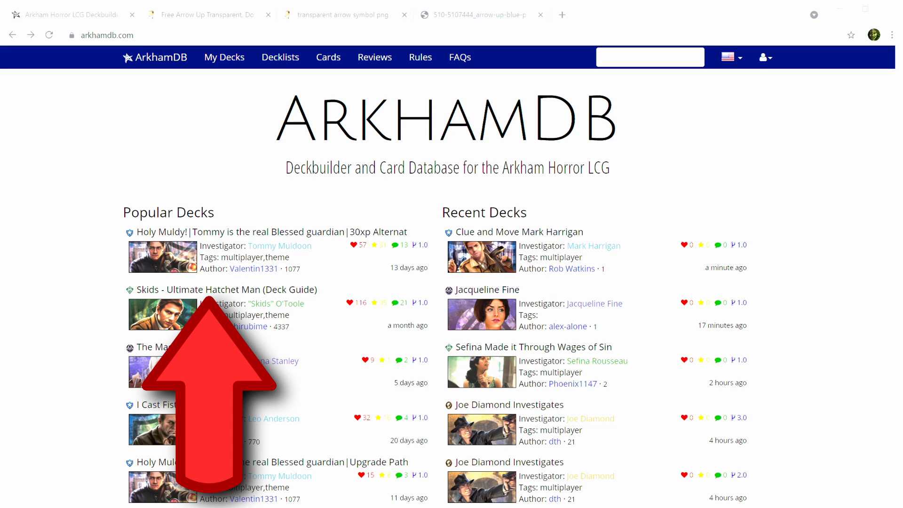
- Open the popular "Skids - Ultimate Hatchet Man" decklist, and download the recent Sefina Rousseau decklist as an Octgn file
click(227, 289)
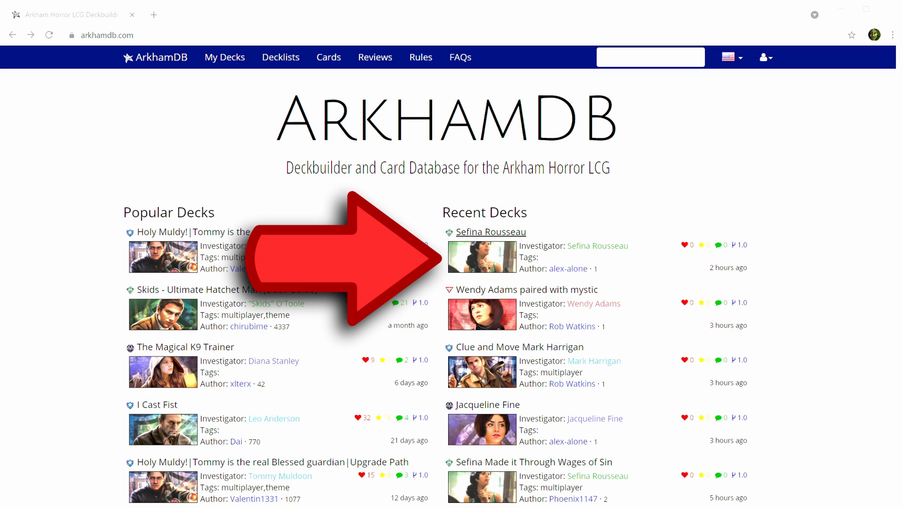
click(480, 236)
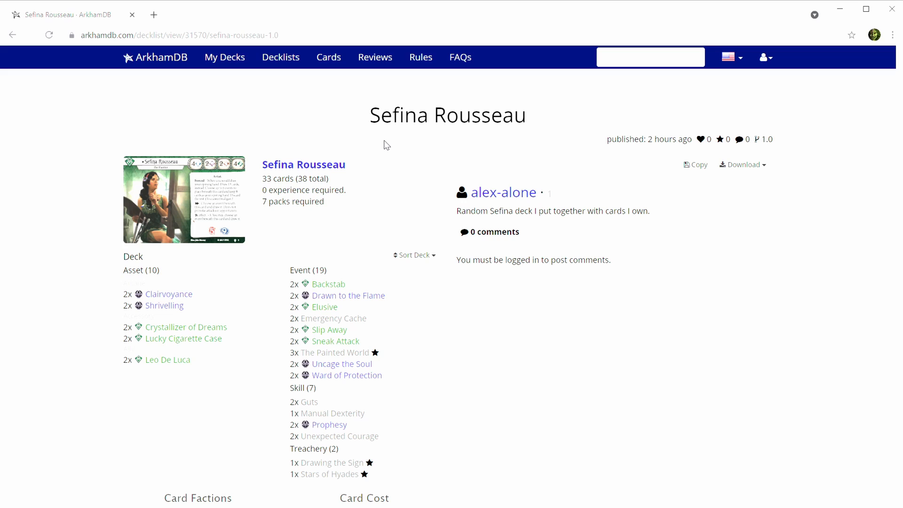
click(757, 170)
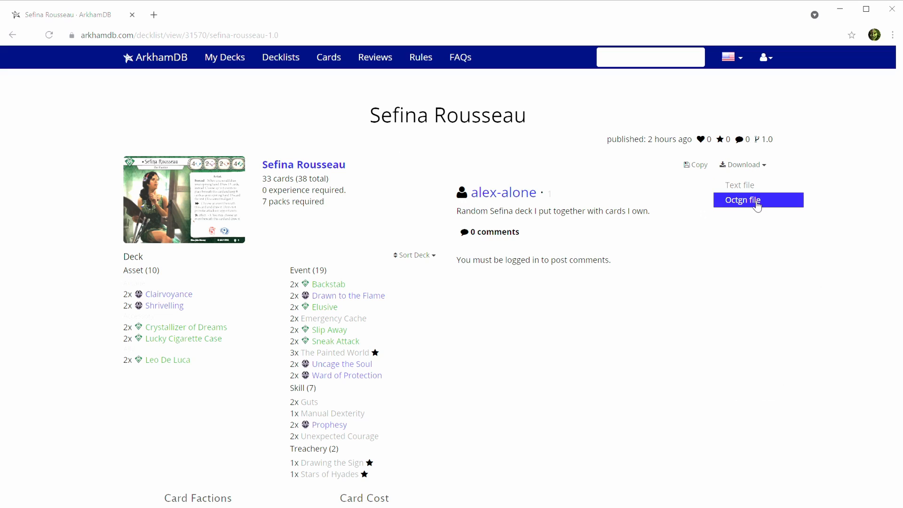
click(757, 203)
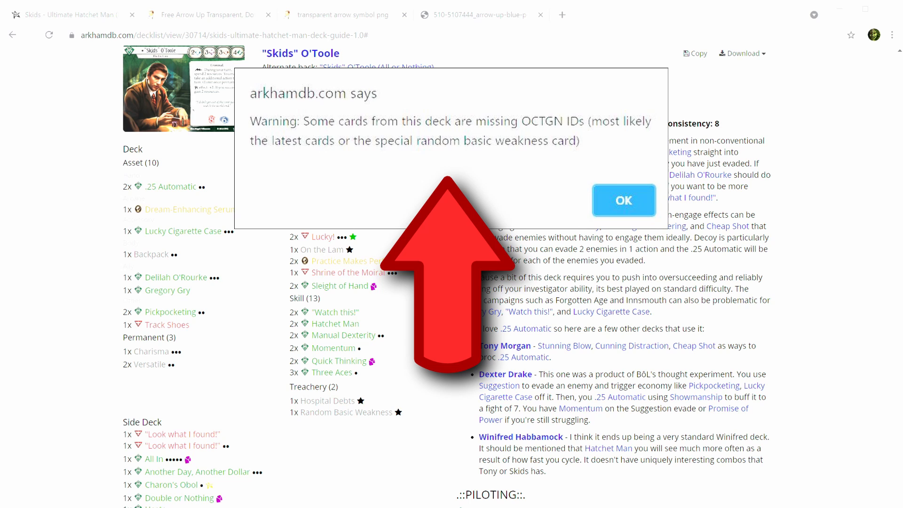
key(Return)
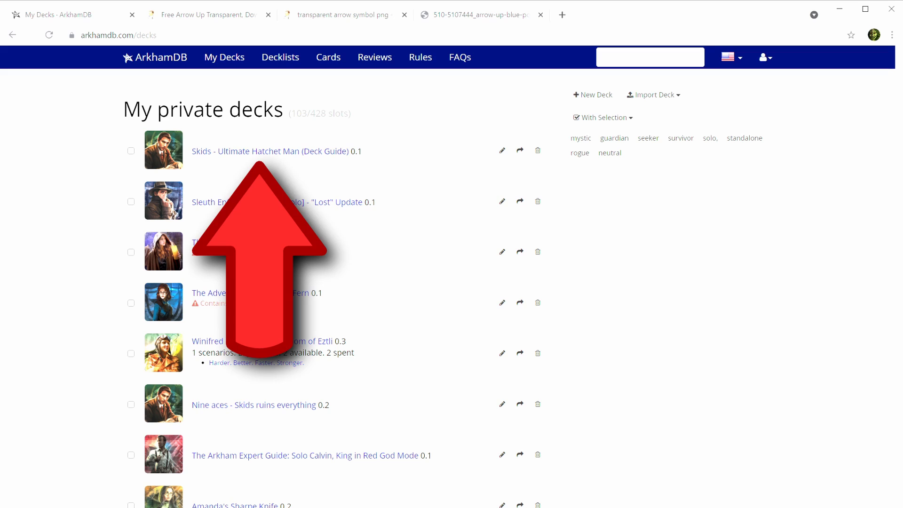
- Open the private deck "Skids - Ultimate Hatchet Man (Deck Guide)" for editing
click(249, 152)
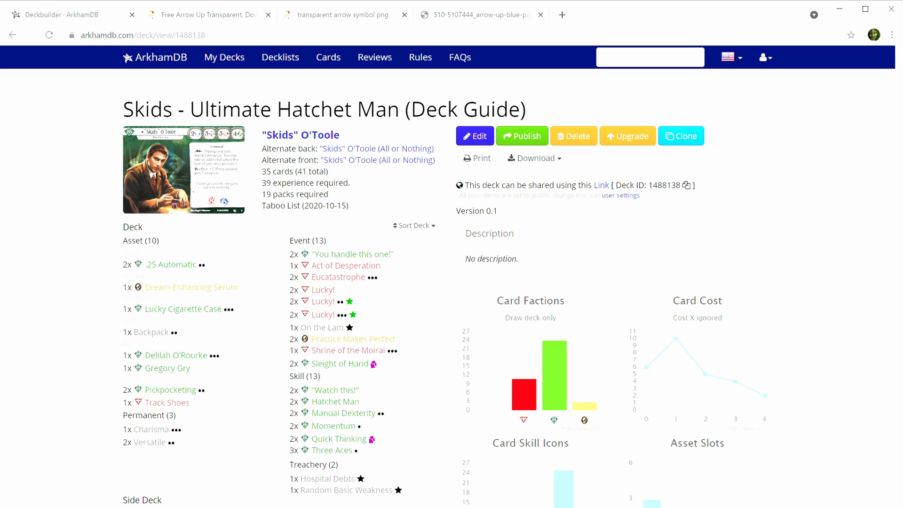
click(475, 136)
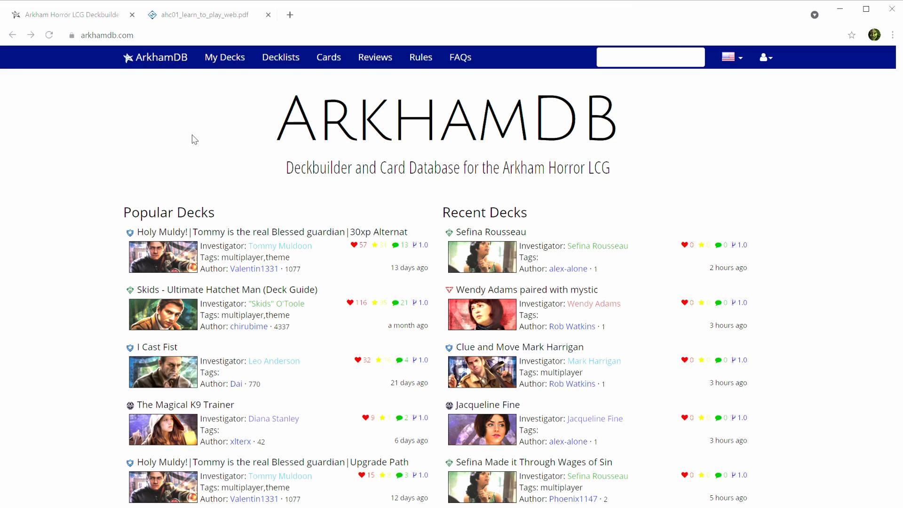
- Create a new private deck for the investigator Roland Banks and draw a specific card for its random basic weakness
click(228, 59)
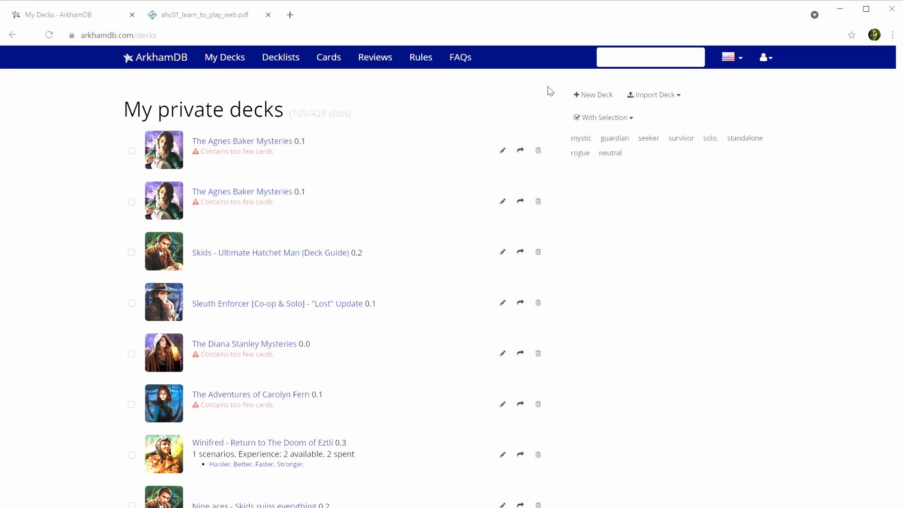
click(592, 98)
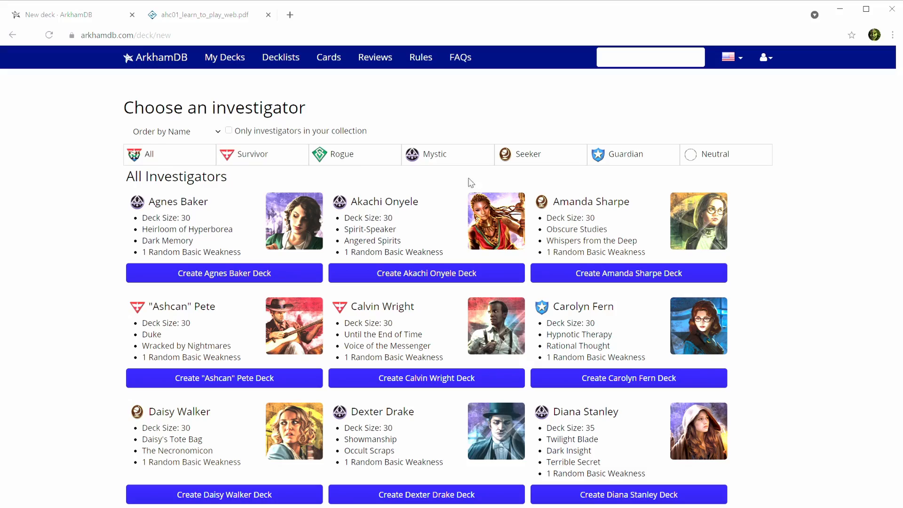
scroll(508, 188, down, 9)
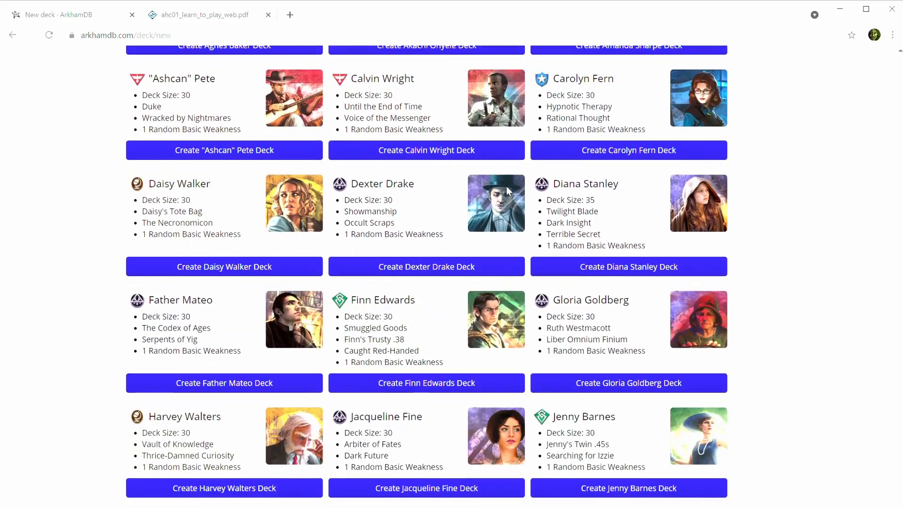
scroll(507, 189, down, 10)
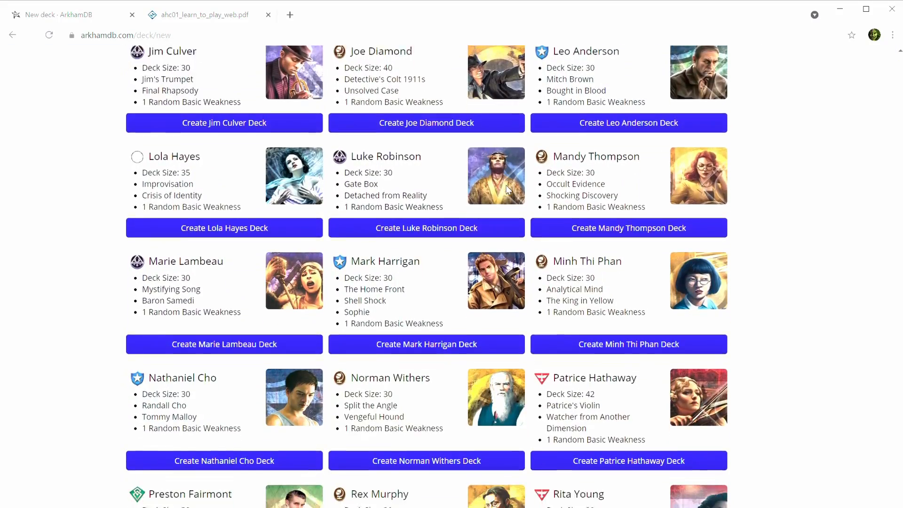
scroll(508, 189, down, 2)
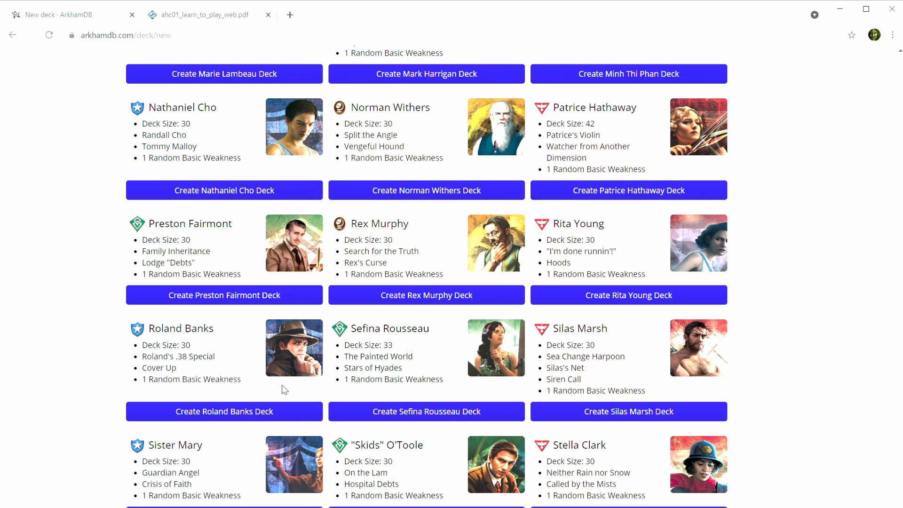
click(212, 416)
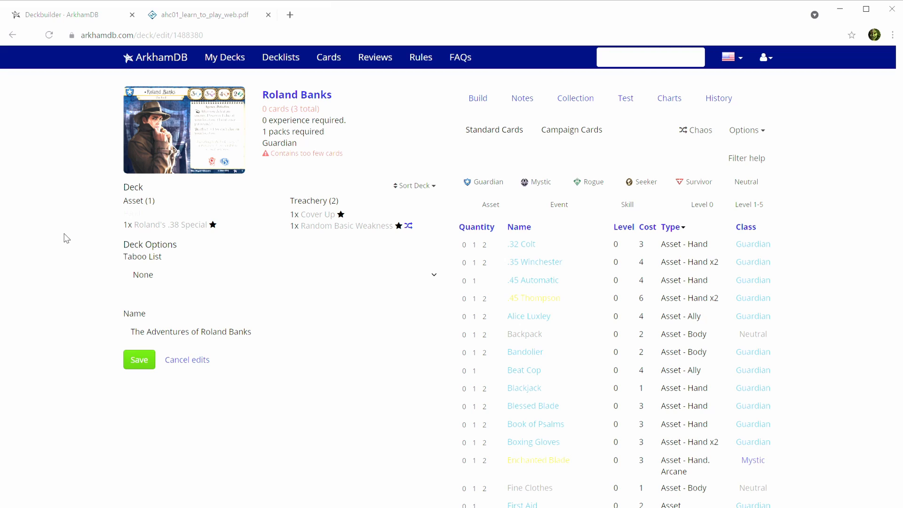
click(409, 227)
- Add one copy each of .45 Automatic, Beat Cop, First Aid, Guard Dog, Machete, Physical Training, Dodge, Dynamite Blast, Evidence! and Vicious Blow
scroll(598, 305, down, 4)
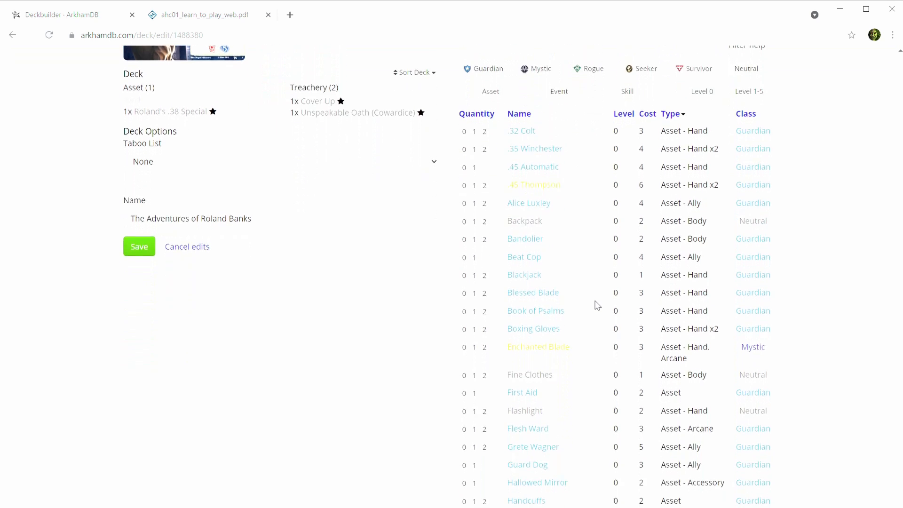
scroll(598, 305, up, 1)
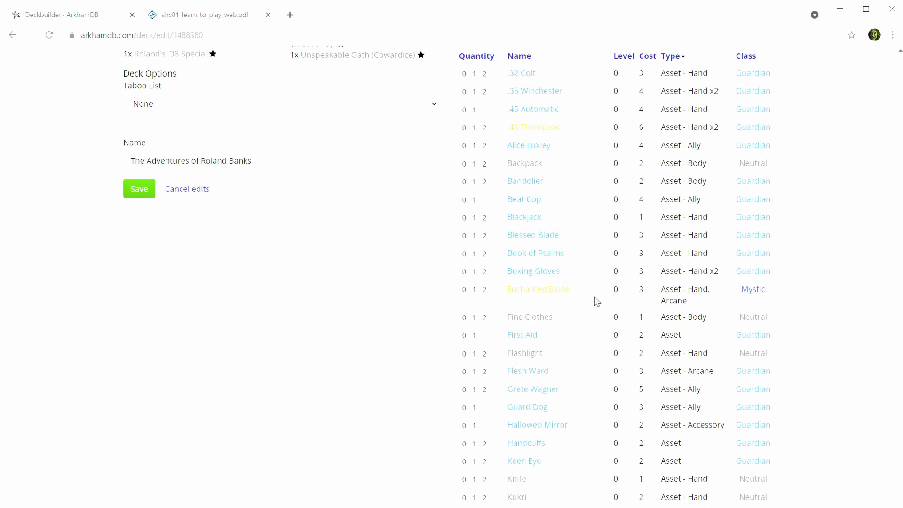
click(474, 113)
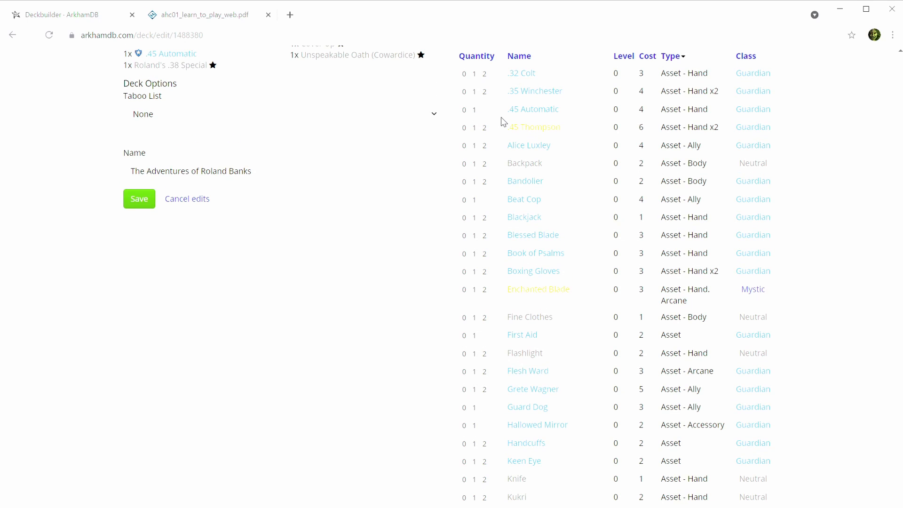
scroll(506, 174, down, 1)
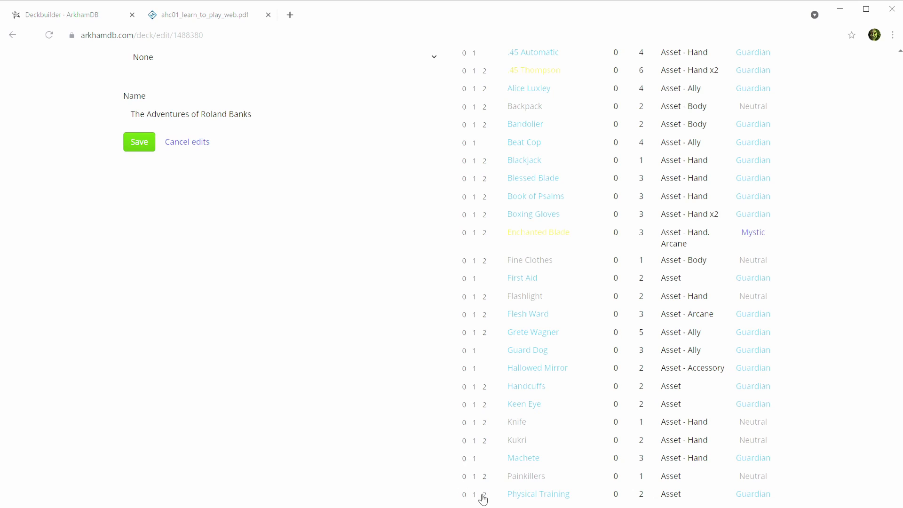
scroll(479, 499, down, 1)
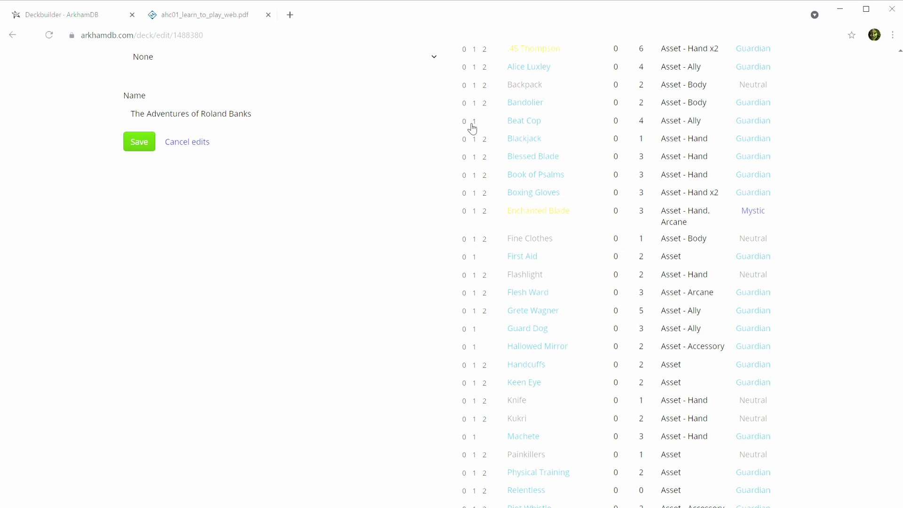
scroll(473, 131, down, 1)
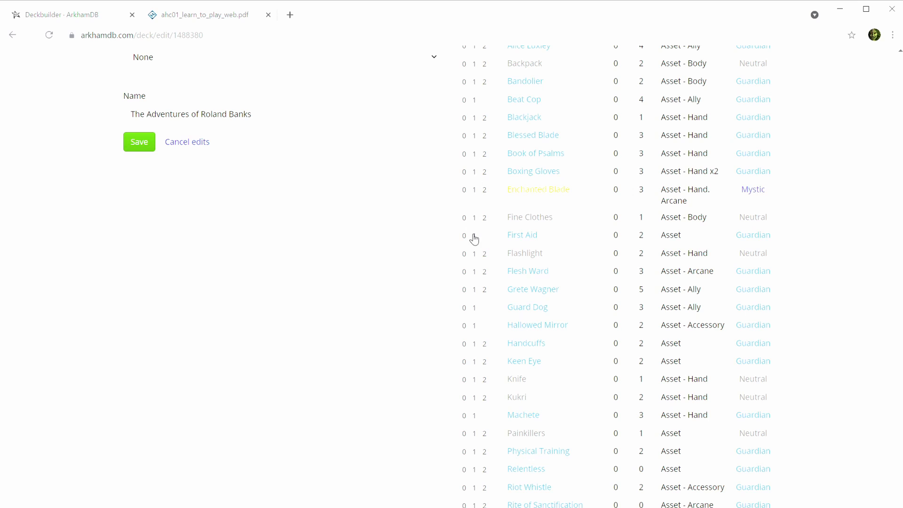
scroll(476, 239, down, 1)
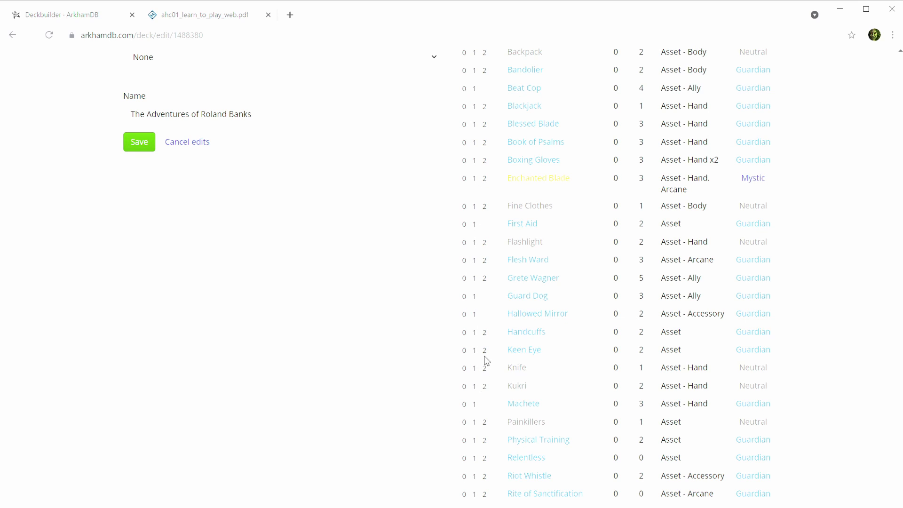
scroll(489, 329, down, 2)
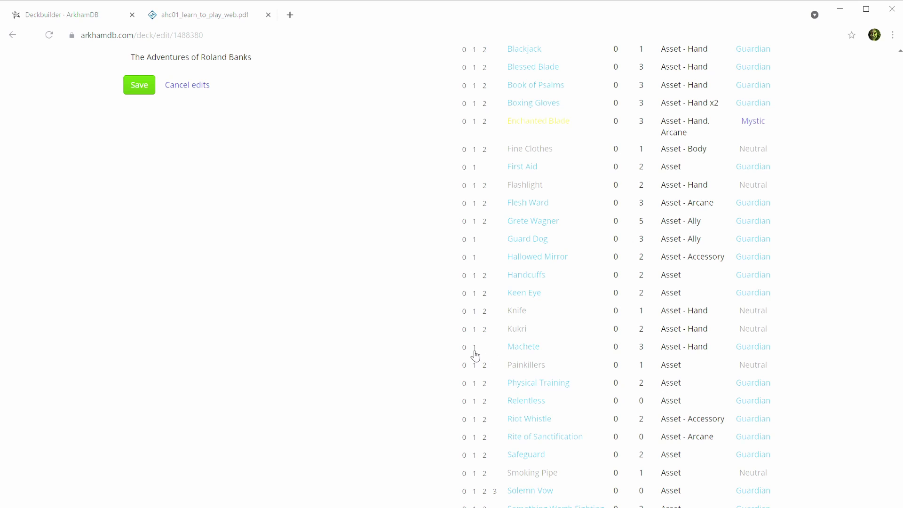
scroll(475, 355, down, 1)
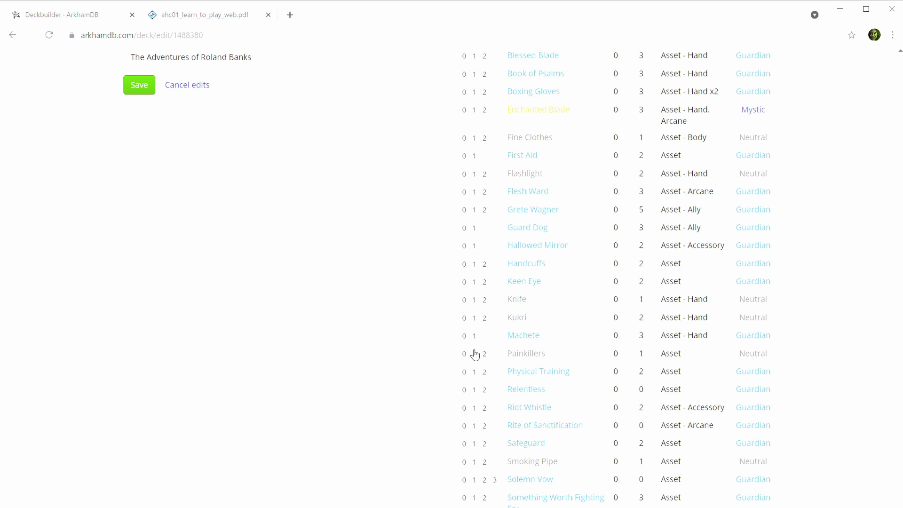
scroll(477, 311, down, 10)
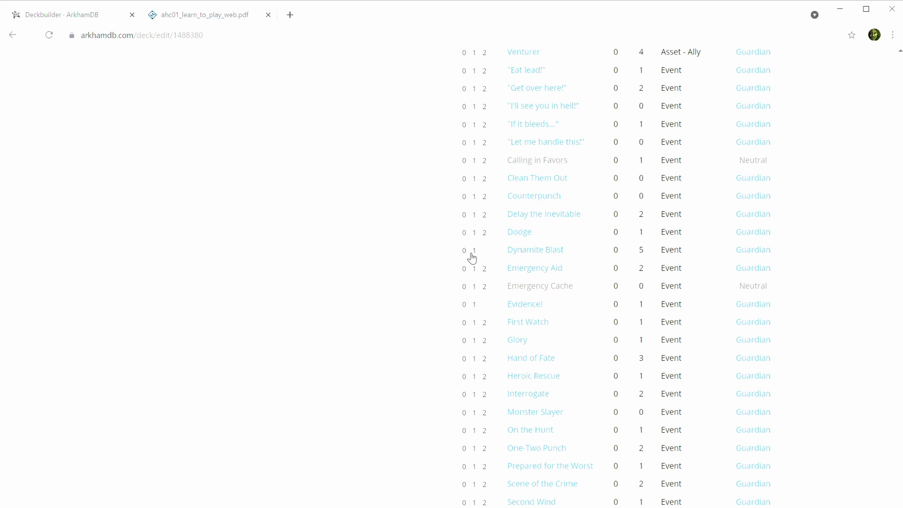
scroll(492, 294, down, 5)
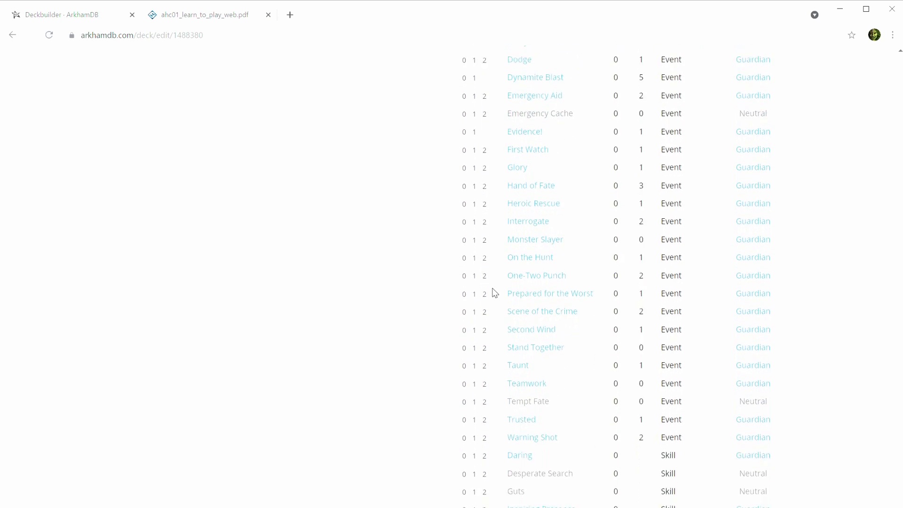
scroll(499, 298, down, 3)
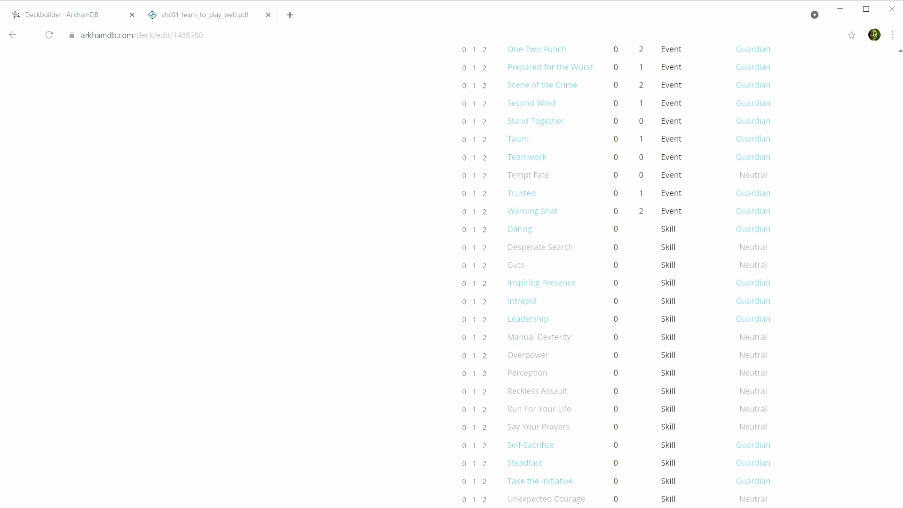
scroll(254, 306, up, 15)
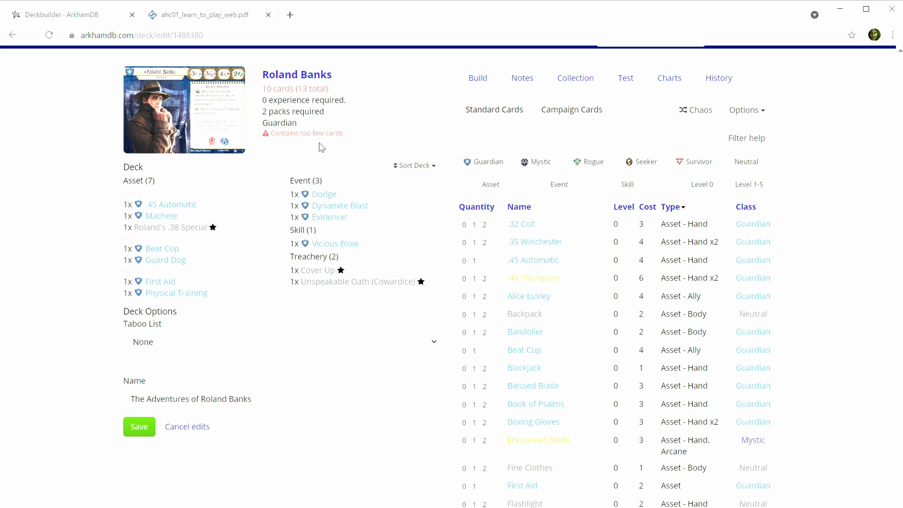
- Add single copies of Magnifying Glass, Medical Texts, Old Book of Lore, Dr. Milan Christopher, Research Librarian, Hyperawareness, Barricade, Mind over Matter, Working a Hunch and Deduction
click(647, 163)
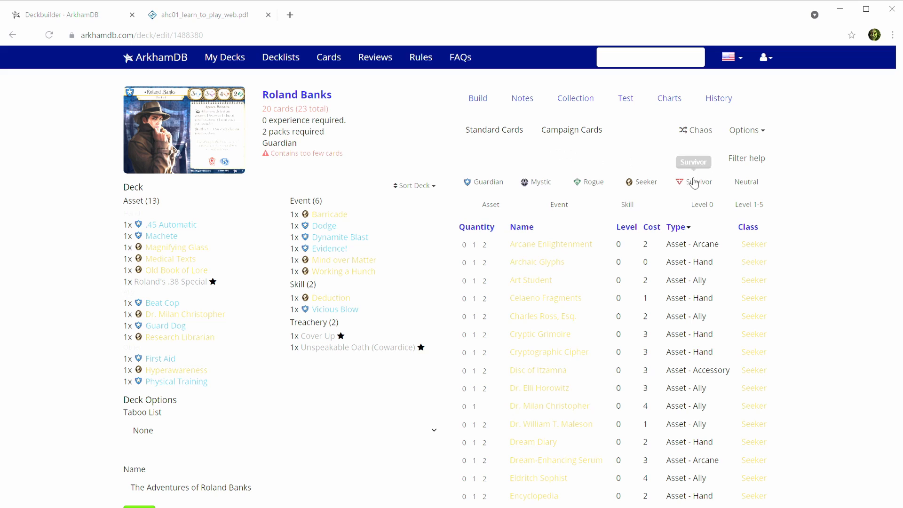
- Add two copies each of the Neutral cards Knife, Flashlight, Emergency Cache, Guts and Manual Dexterity to the deck
click(748, 187)
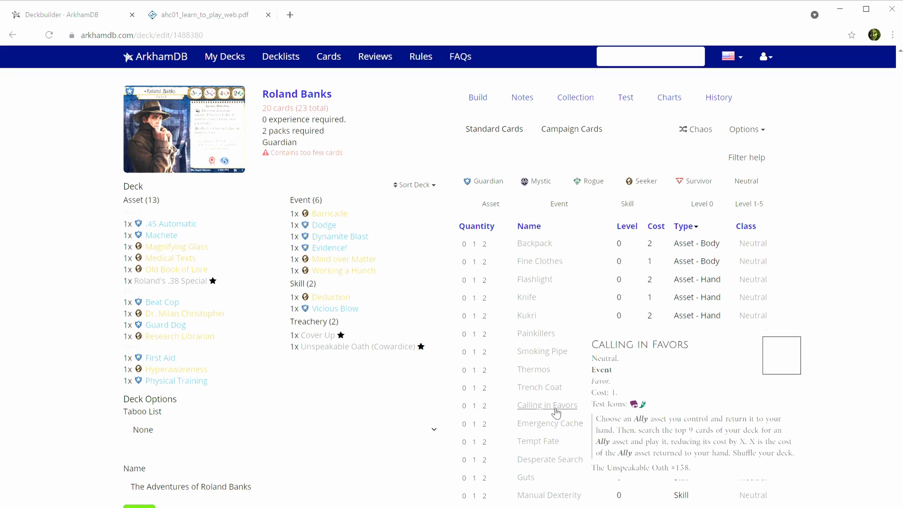
scroll(555, 411, down, 4)
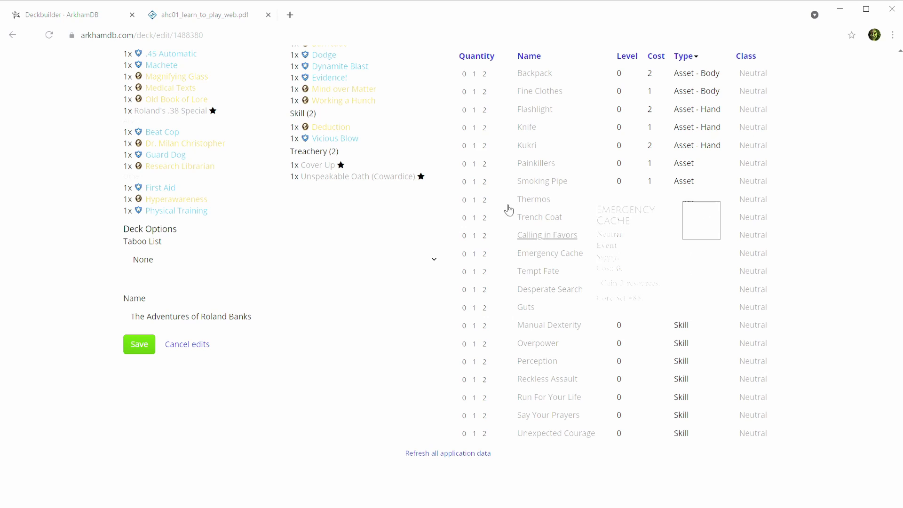
click(485, 128)
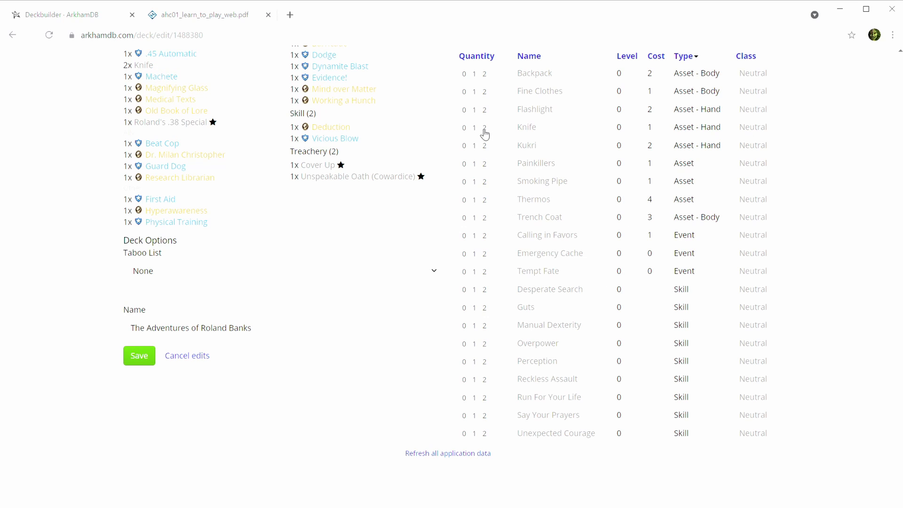
click(485, 111)
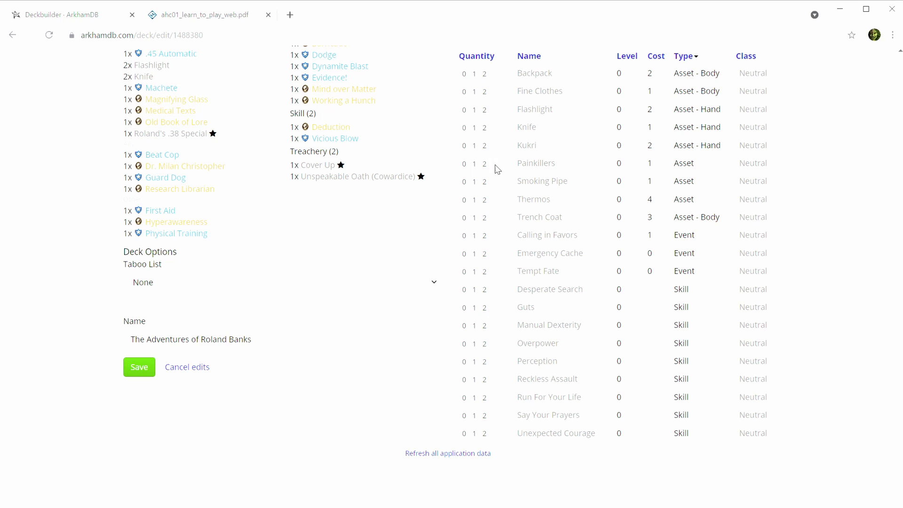
click(484, 255)
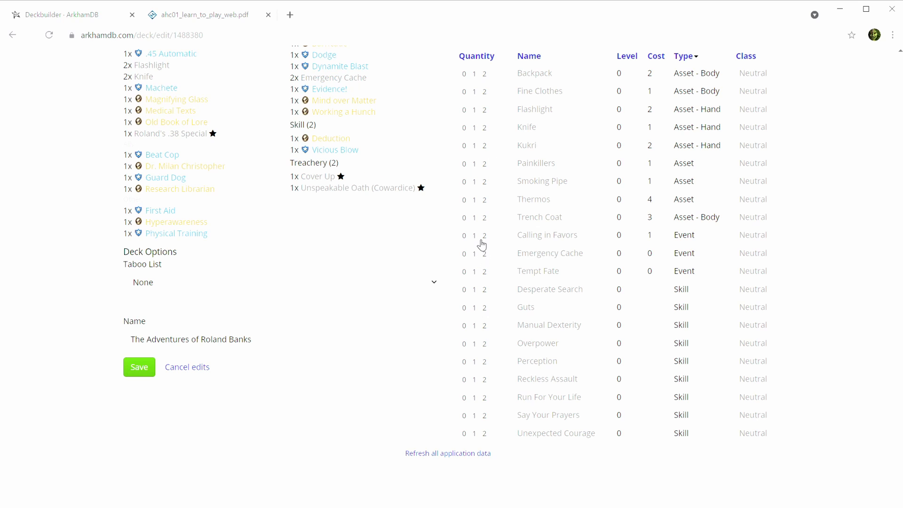
click(484, 309)
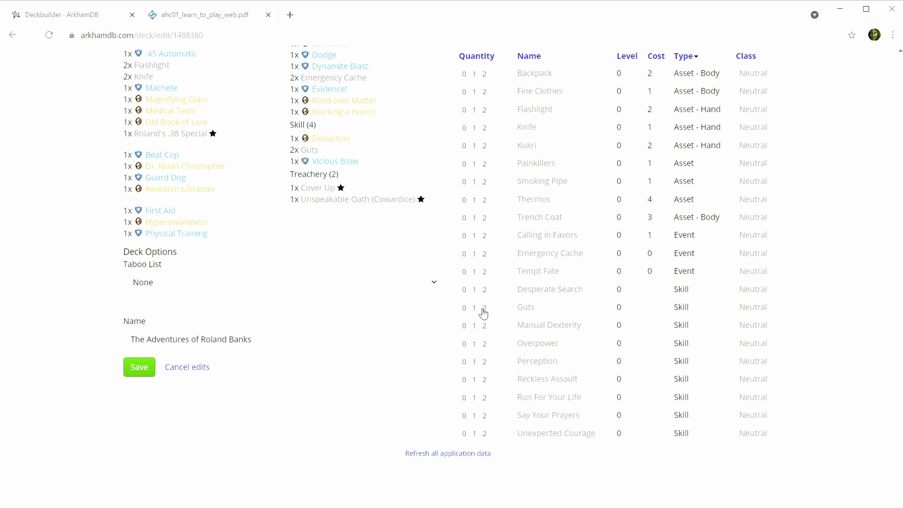
click(484, 329)
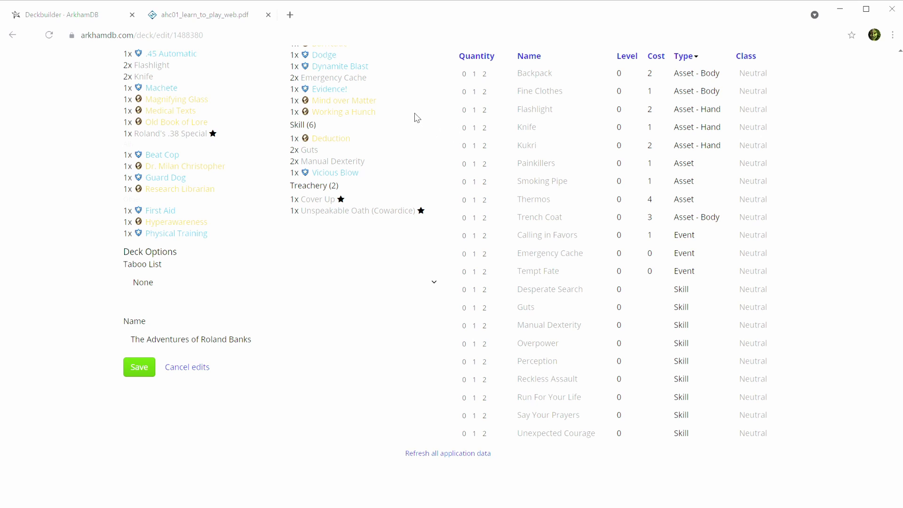
scroll(415, 118, up, 3)
scroll(414, 117, up, 1)
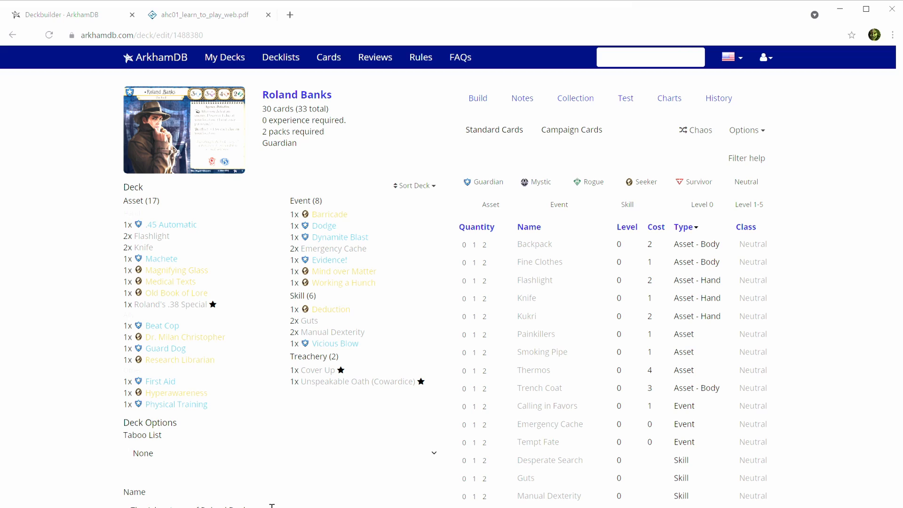
- Save the deck under the name Roland Banks Test Deck and download it as an Octgn file
drag(272, 505, 134, 504)
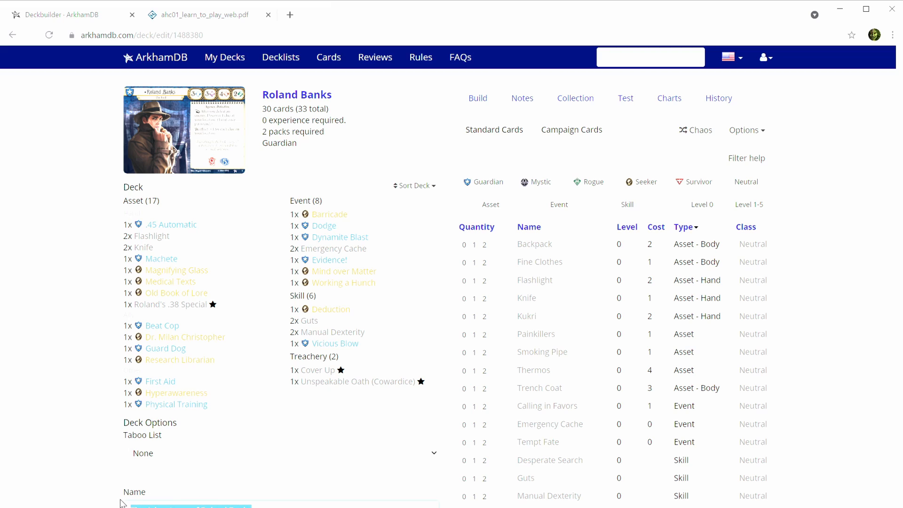
text(d Banks Test Deck)
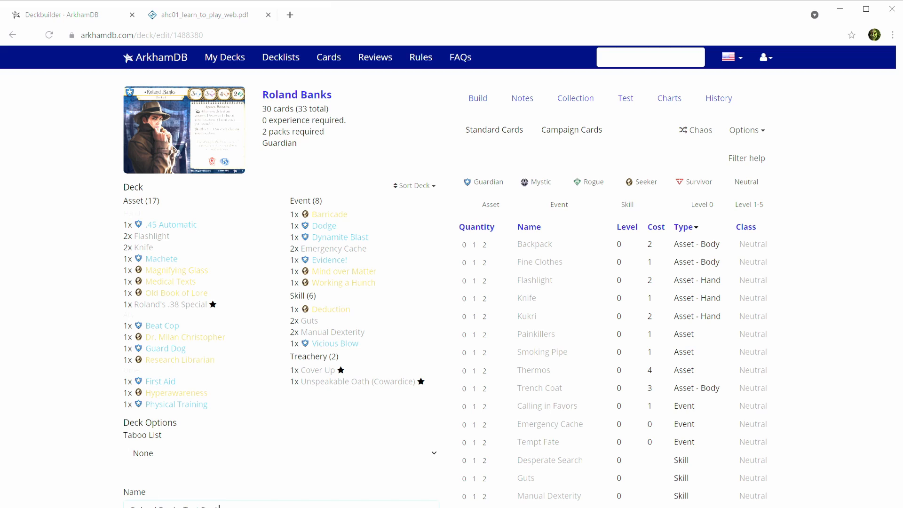
key(Return)
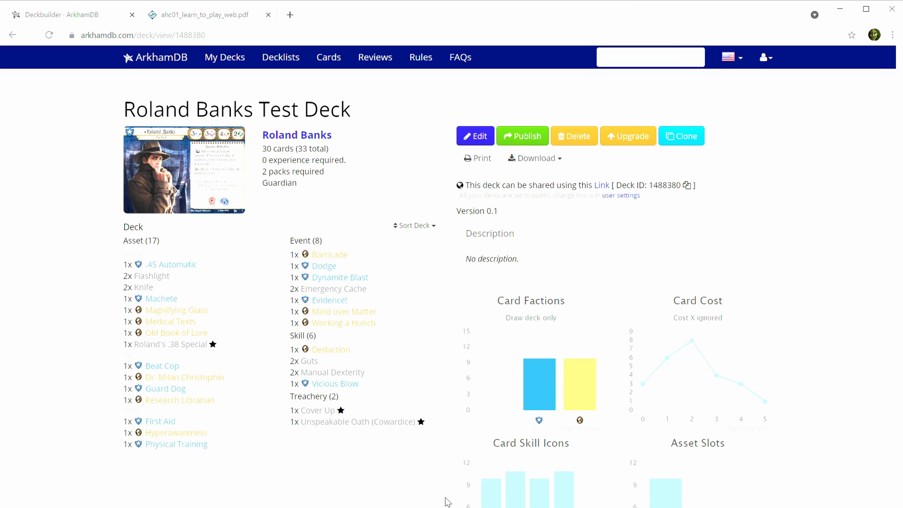
click(562, 164)
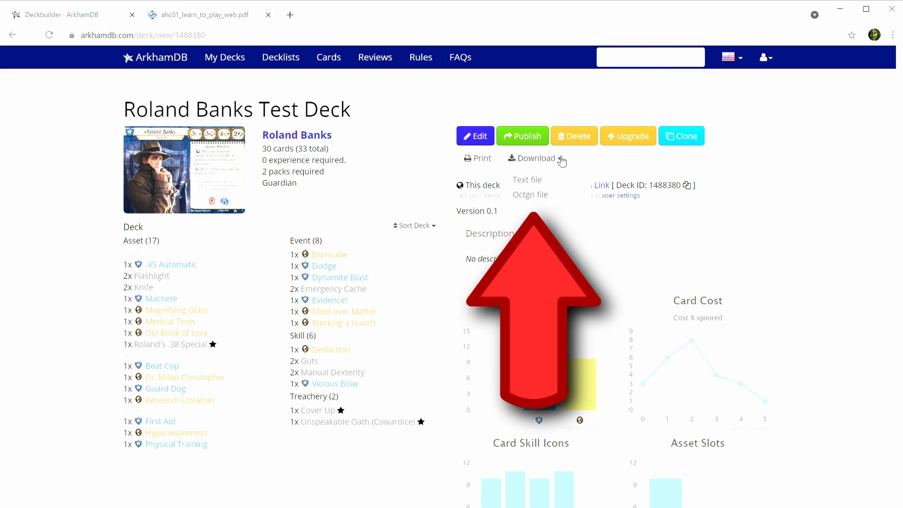
click(535, 195)
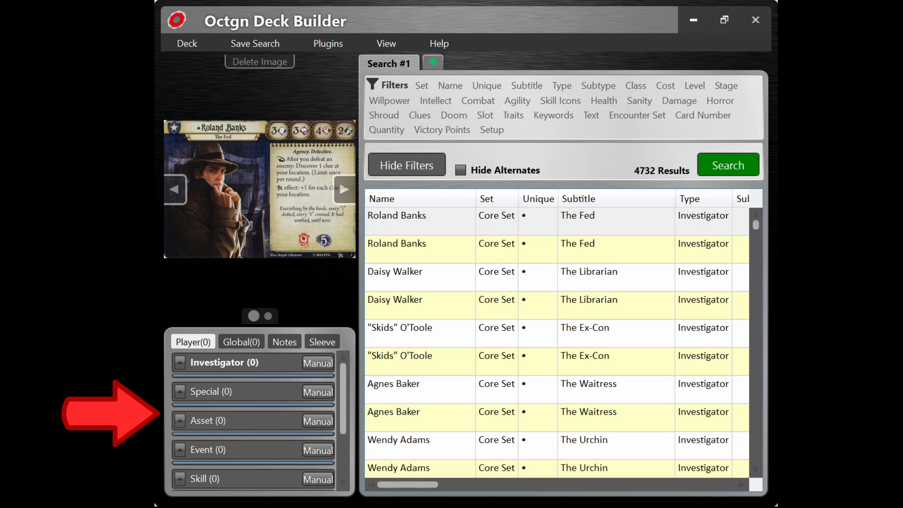
- In the Octgn Deck Builder, add the Roland Banks card to the Investigator section and set its quantity to 1
click(179, 362)
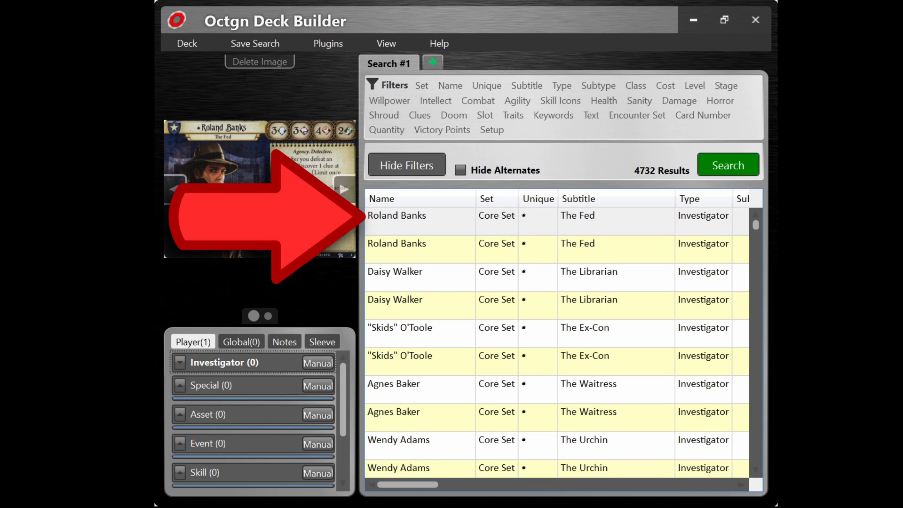
key(Return)
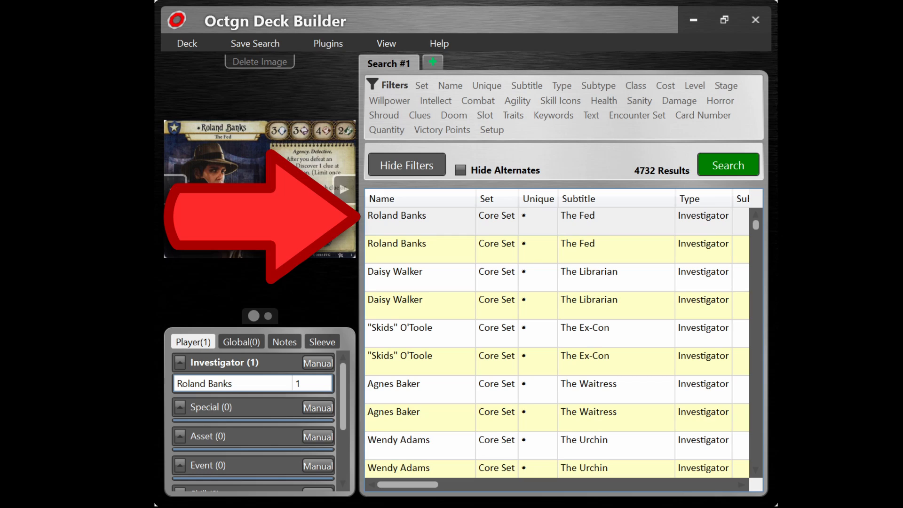
double_click(397, 221)
click(233, 383)
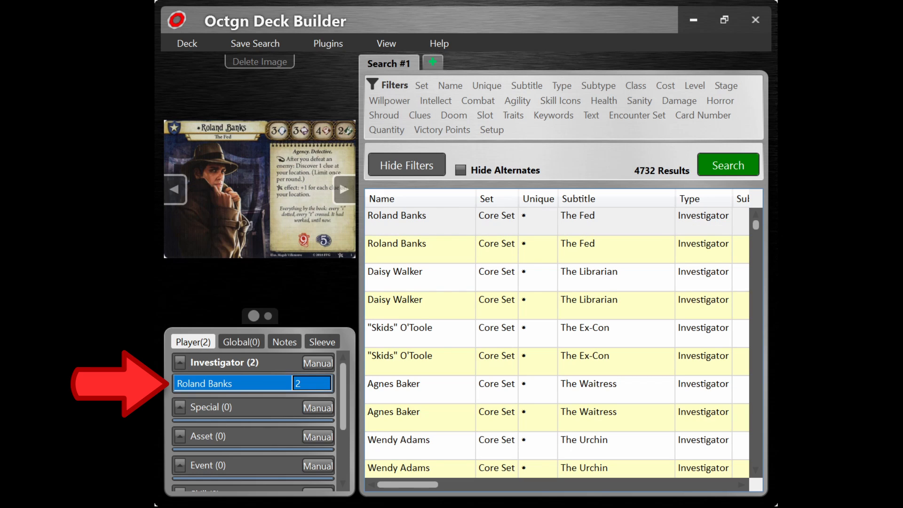
text(1)
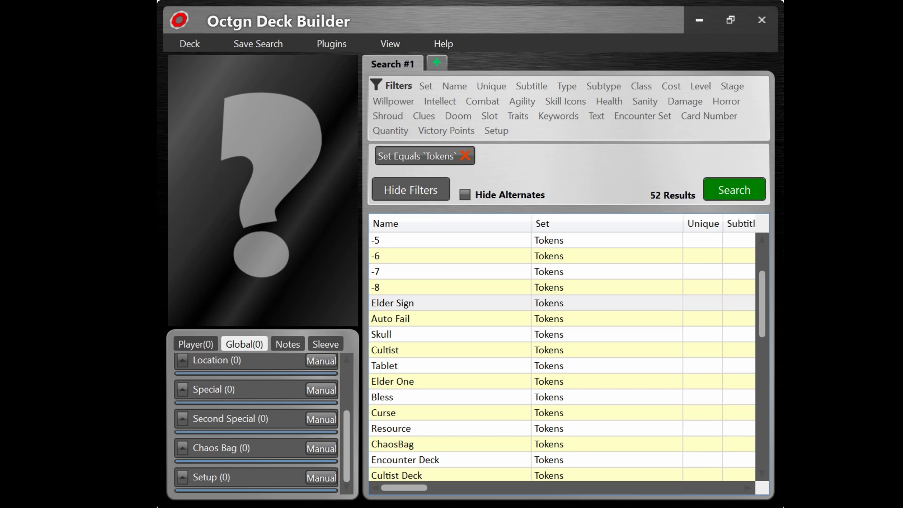
- For the Player deck, replace the Tokens set filter with Core Set and add a class filter containing Guardian to the card search
click(196, 344)
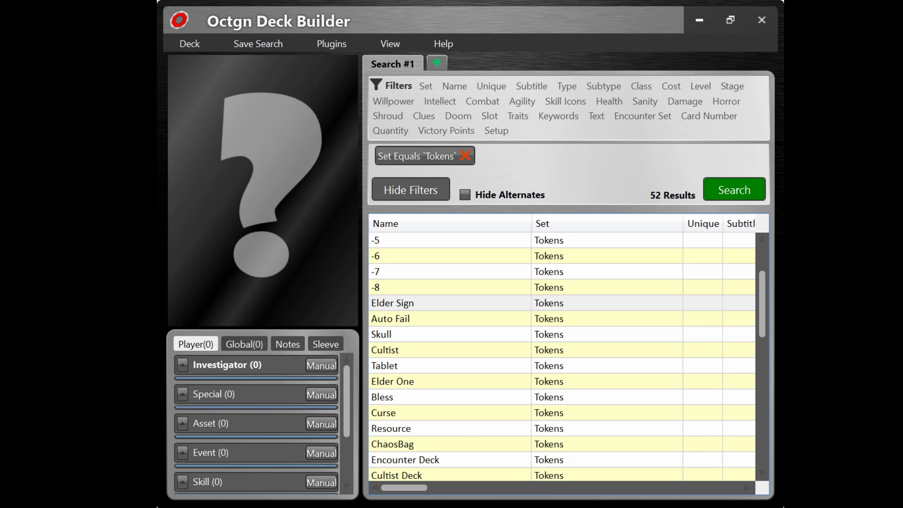
click(466, 156)
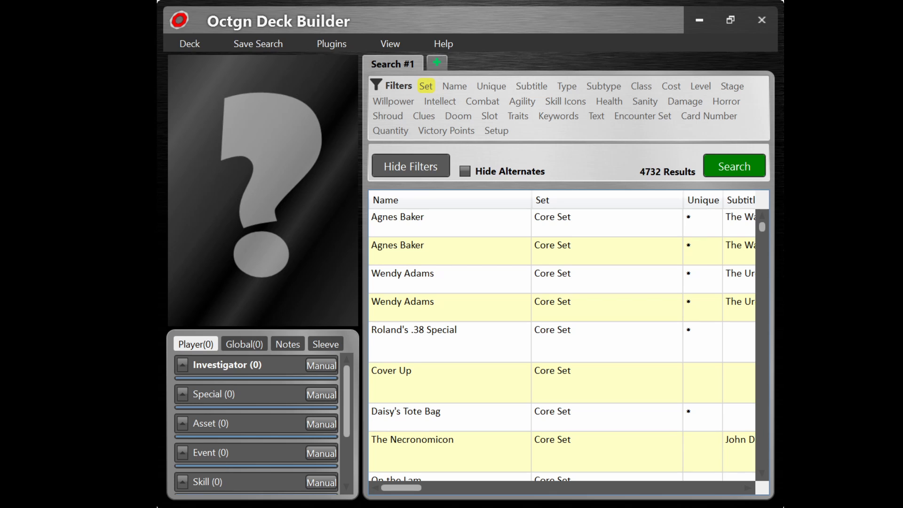
key(Return)
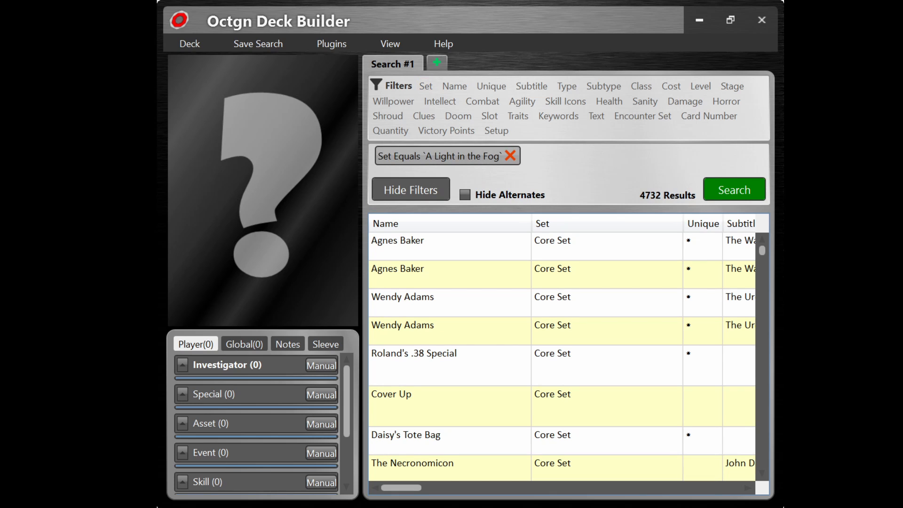
key(Home)
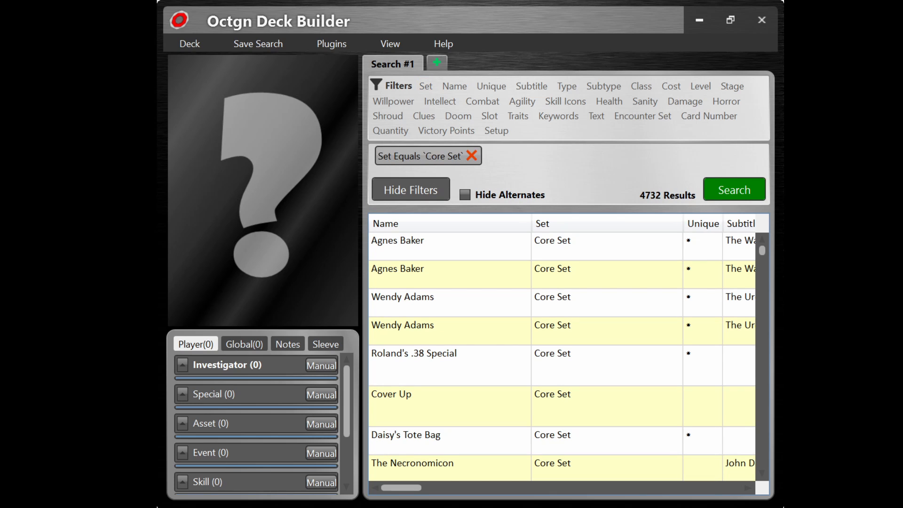
key(Return)
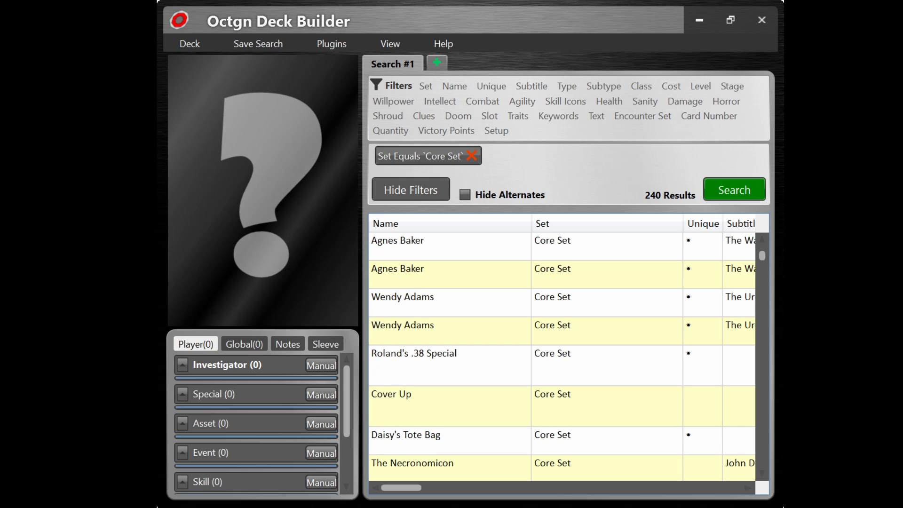
click(641, 86)
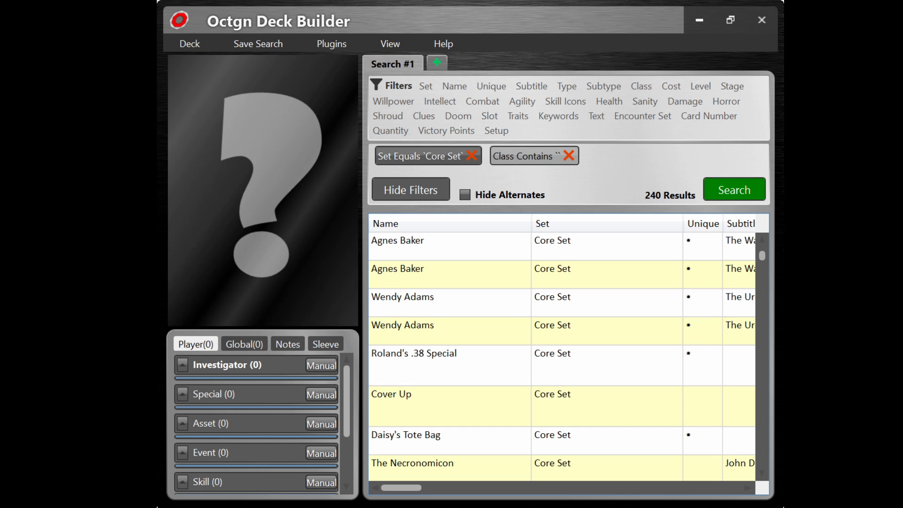
text(Guardian)
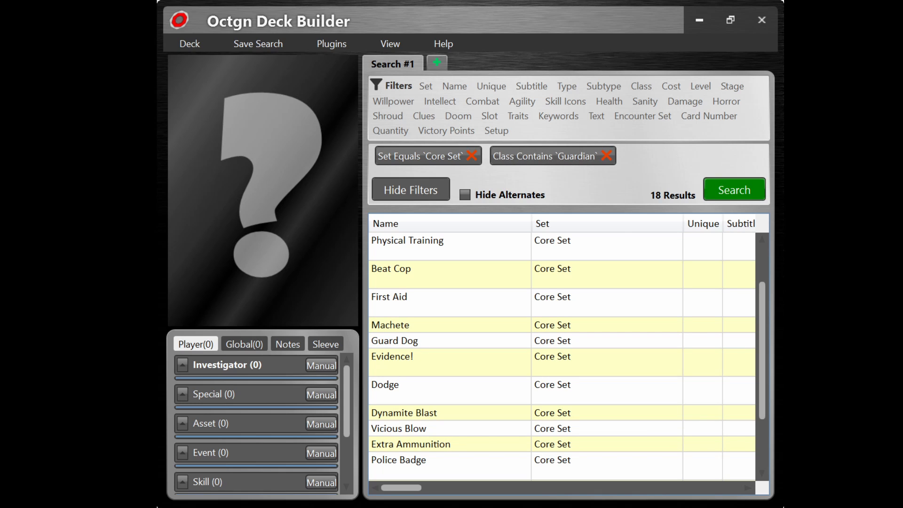
- Add one copy each of Physical Training, Beat Cop, First Aid, Machete and Guard Dog to the Asset section
key(Return)
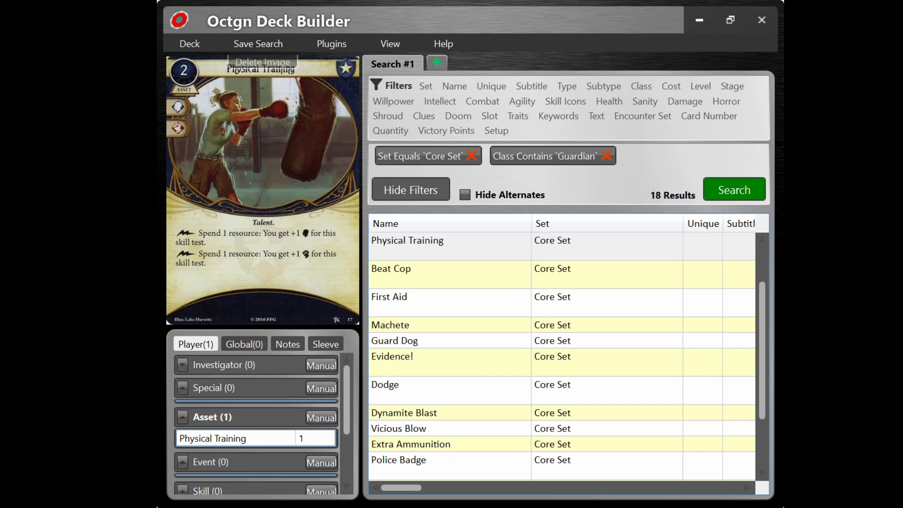
double_click(391, 269)
double_click(389, 297)
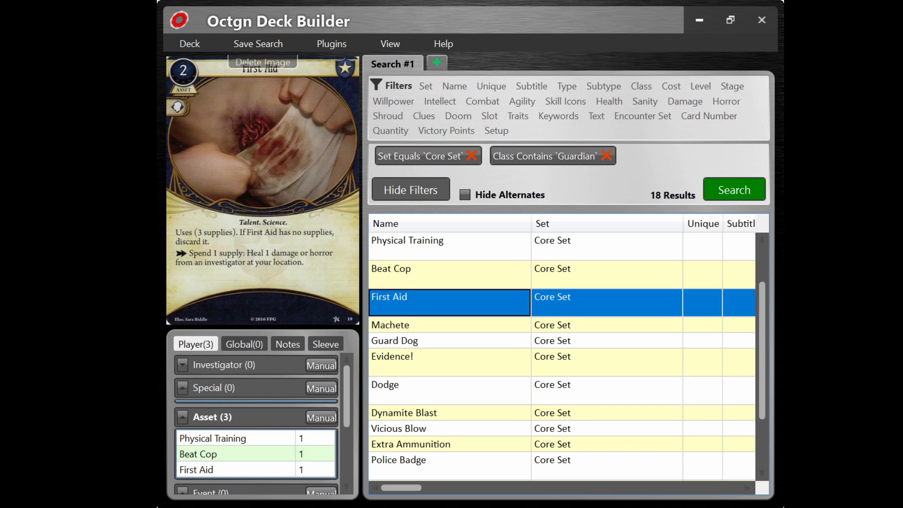
double_click(391, 325)
double_click(395, 341)
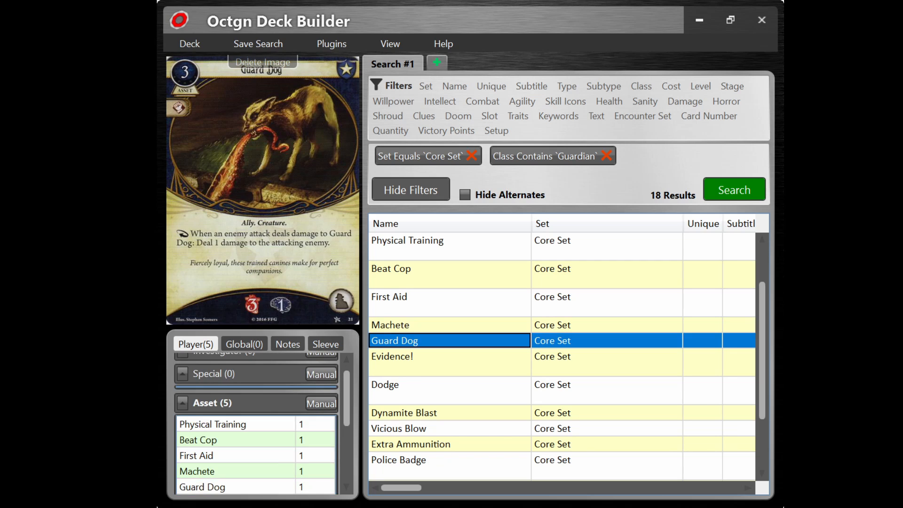
- Add one copy each of Evidence!, Dodge and Dynamite Blast to the Event section
scroll(562, 358, down, 1)
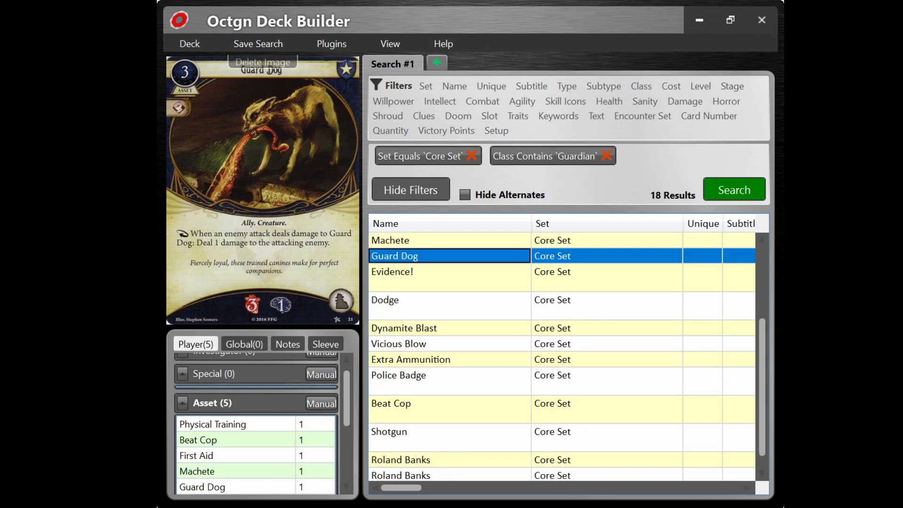
click(183, 403)
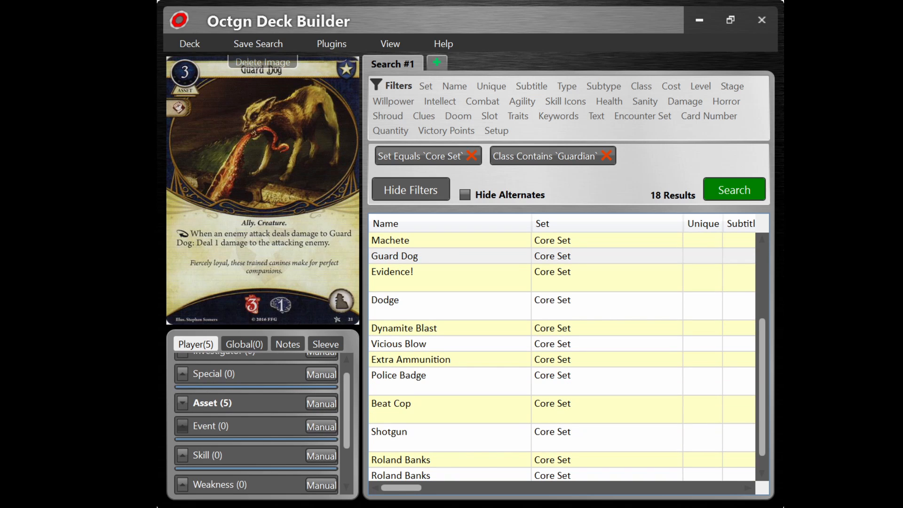
click(183, 426)
click(183, 427)
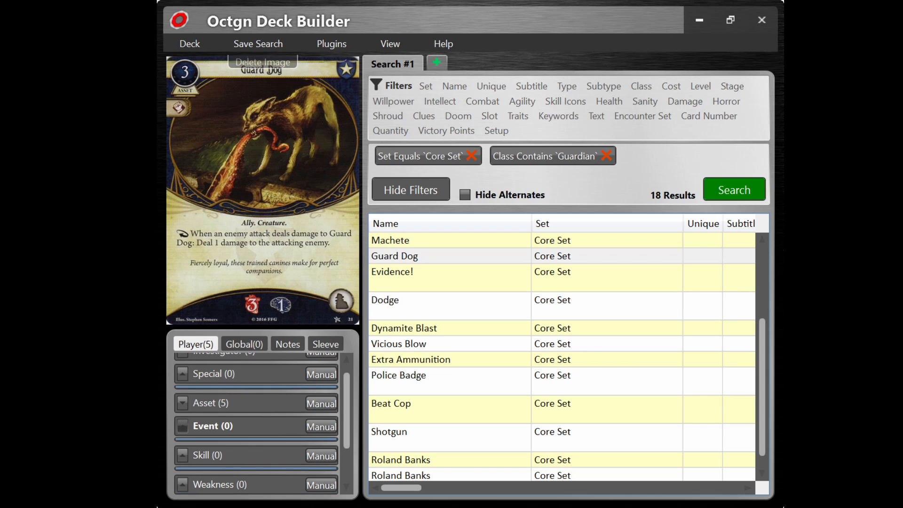
scroll(563, 357, down, 1)
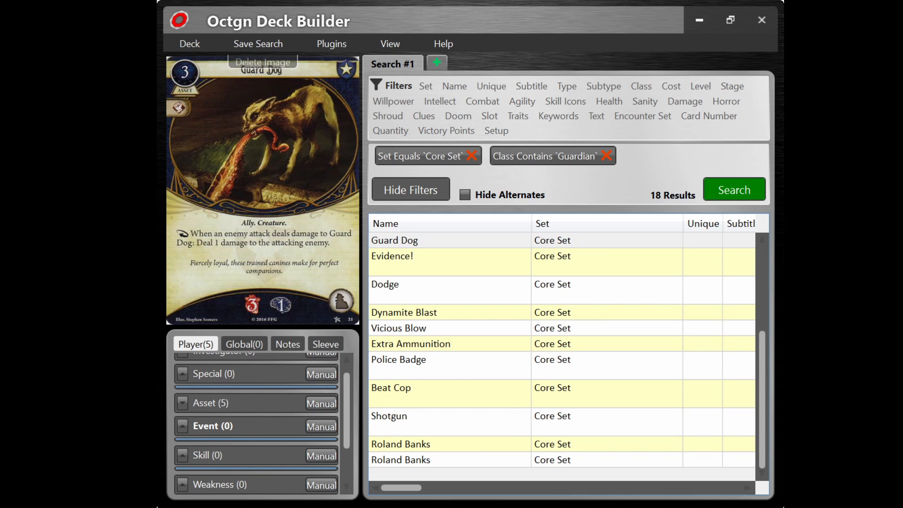
key(Down)
key(Return)
key(Down)
key(Return)
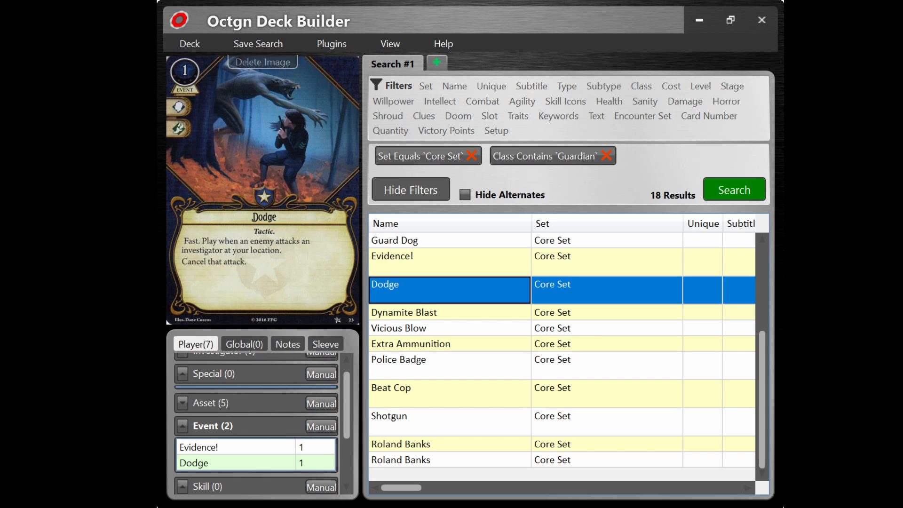
key(Down)
key(Return)
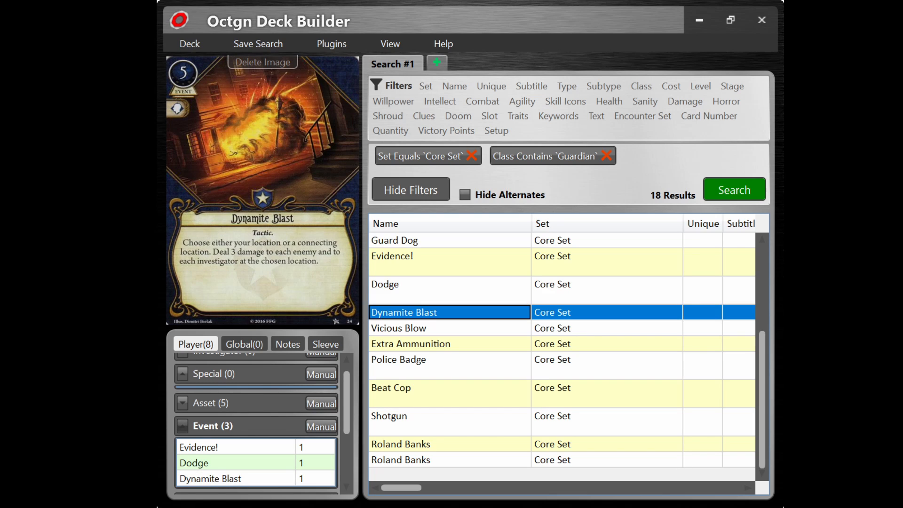
- Add one copy of Vicious Blow to the Skill section
click(183, 426)
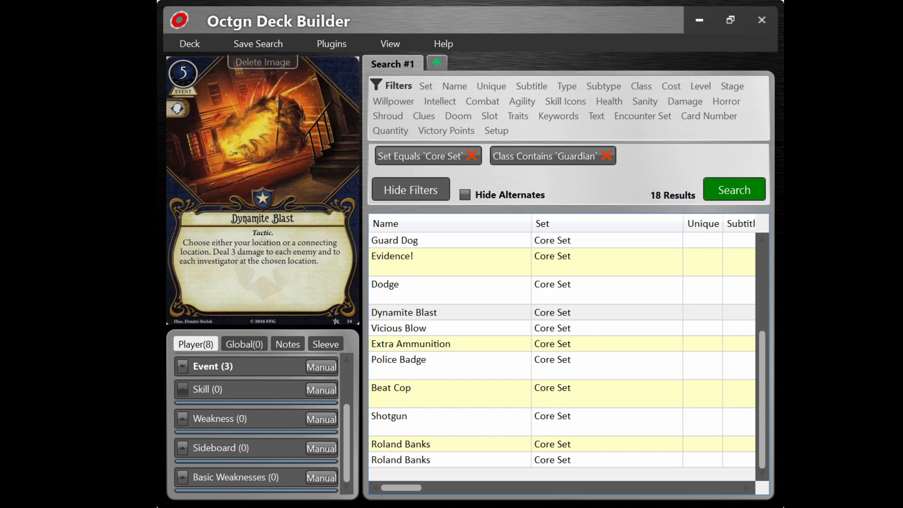
click(182, 390)
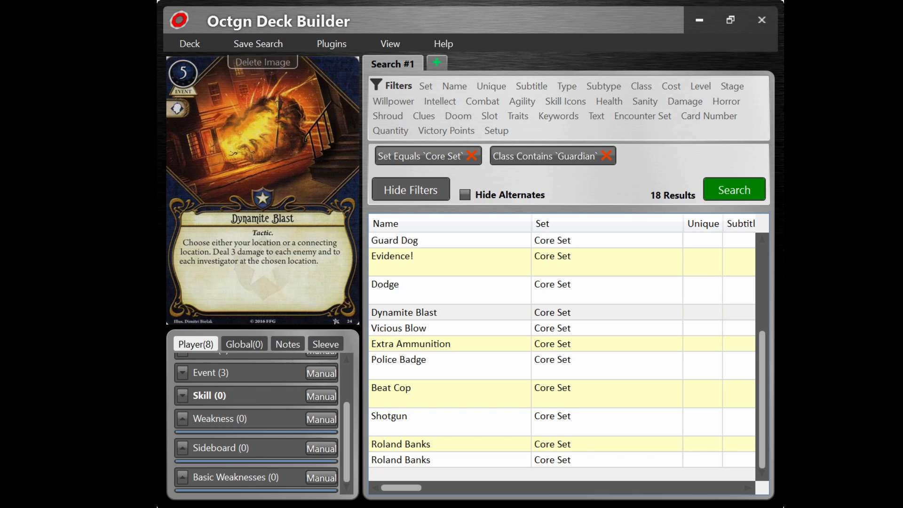
key(Down)
key(Return)
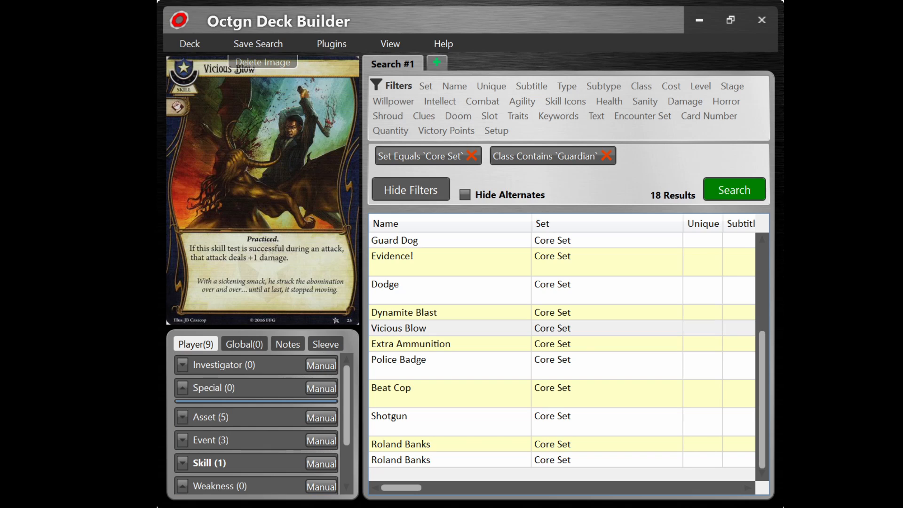
- Add the Roland Banks card subtitled The Fed and the portrait-only Roland Banks card to the Investigator section, one copy each
scroll(562, 358, up, 5)
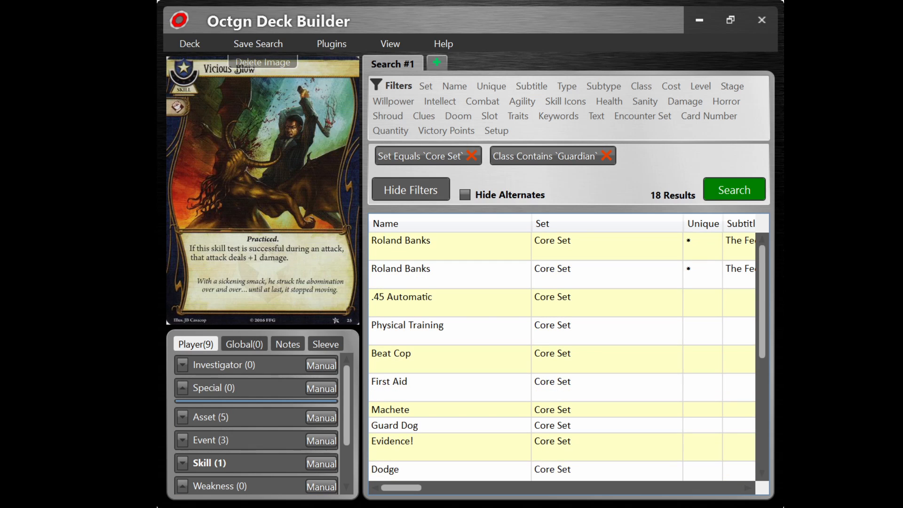
click(183, 365)
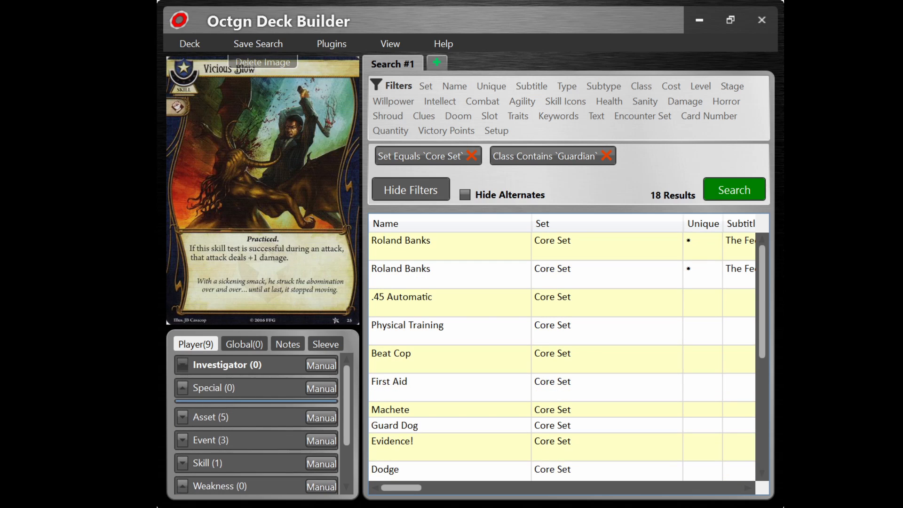
click(403, 246)
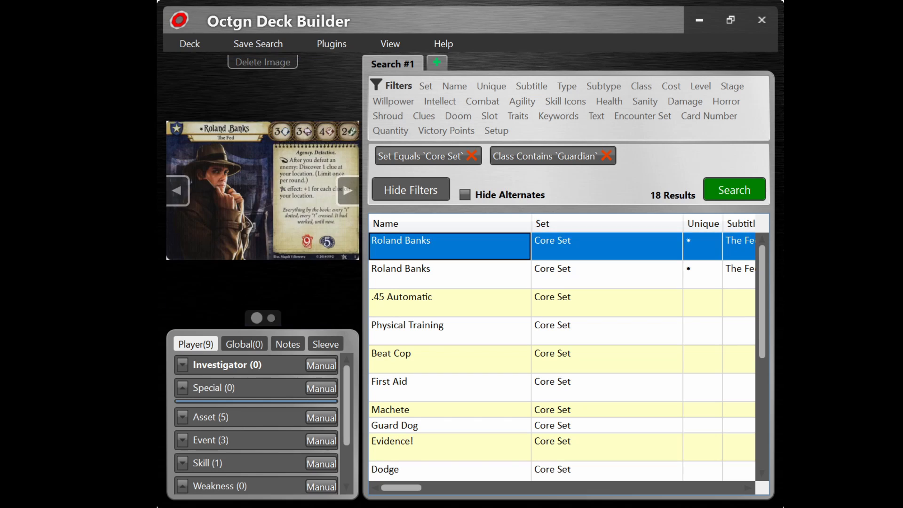
key(Return)
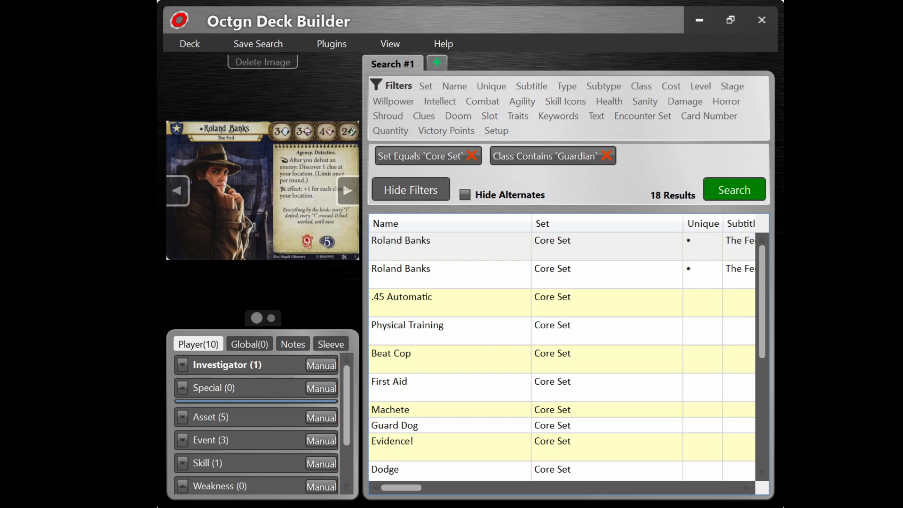
scroll(562, 352, down, 1)
scroll(562, 353, down, 1)
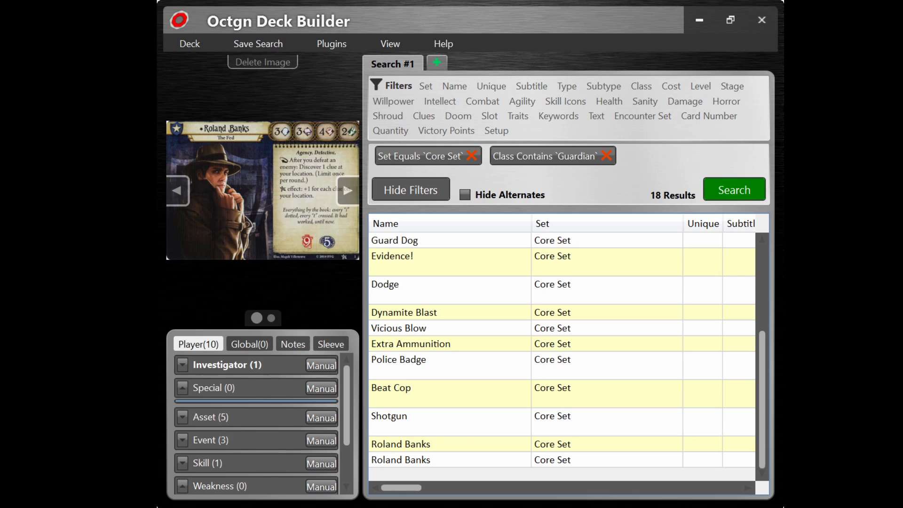
click(401, 444)
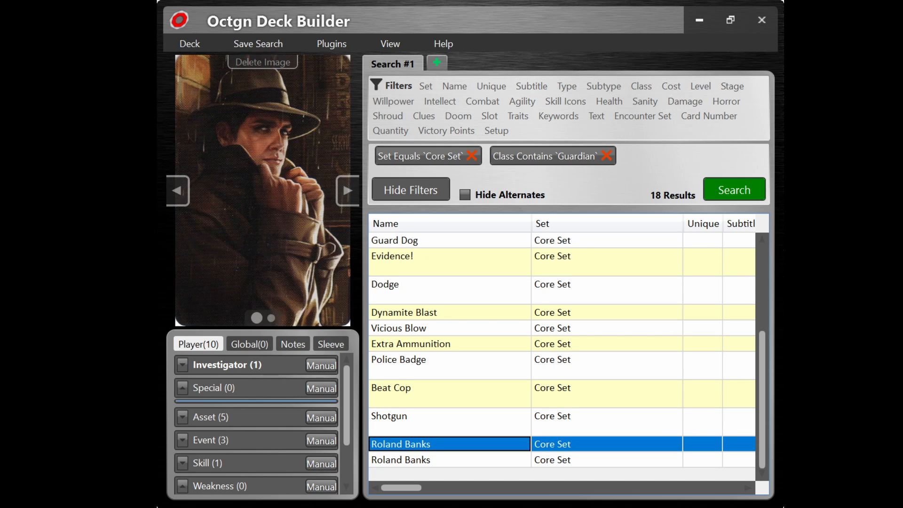
key(Return)
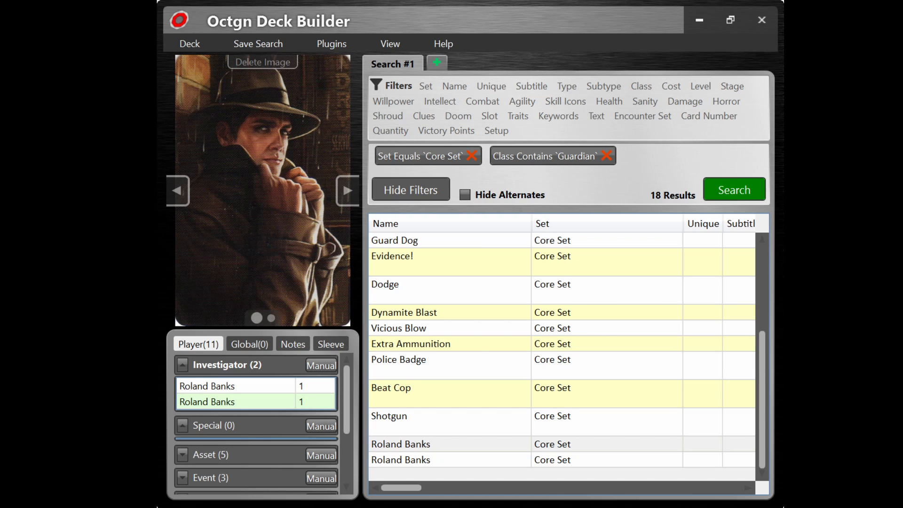
- Add one copy of .45 Automatic to the Asset section and collapse the Asset, Event and Skill sections
scroll(562, 358, up, 3)
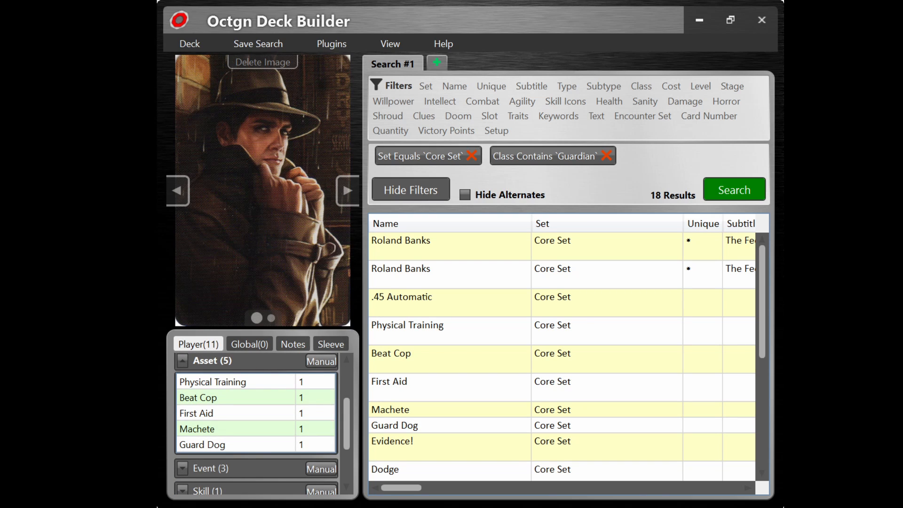
double_click(402, 301)
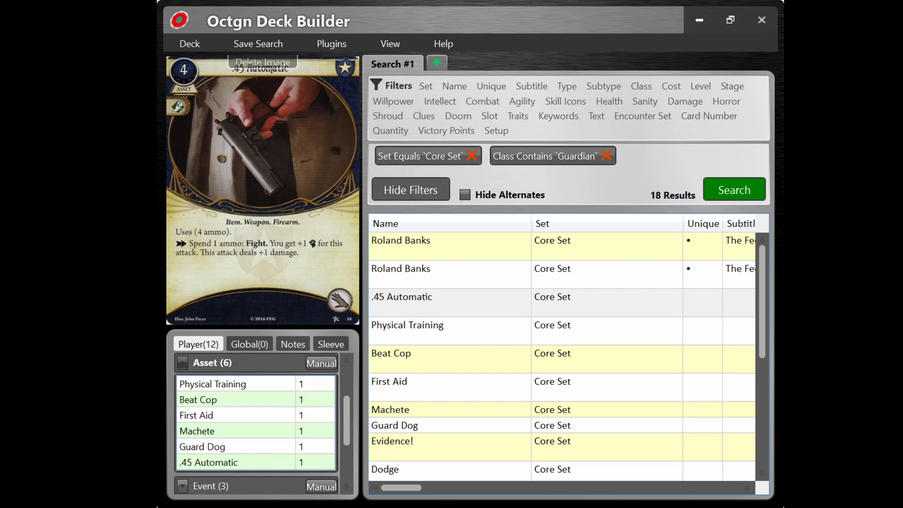
click(183, 363)
click(182, 386)
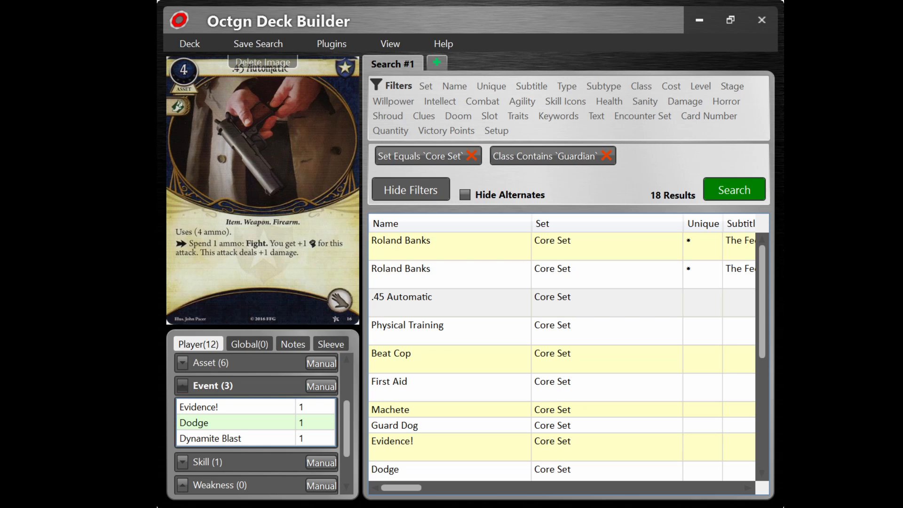
click(182, 386)
click(183, 409)
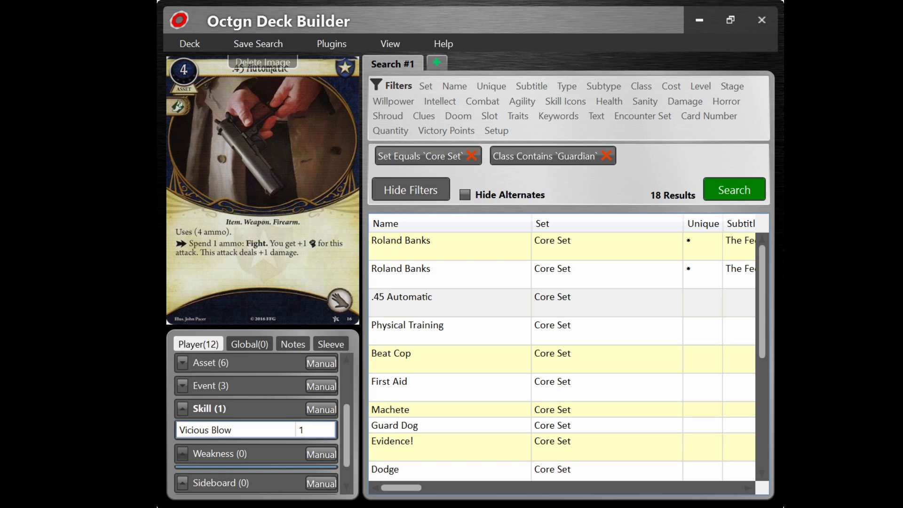
click(182, 409)
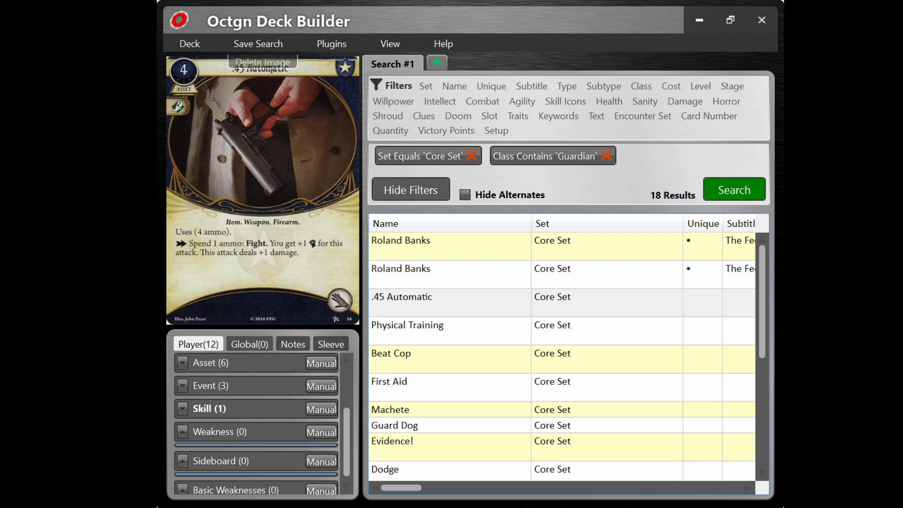
- Replace the Core Set and Guardian filters with a card name filter containing .38
click(607, 156)
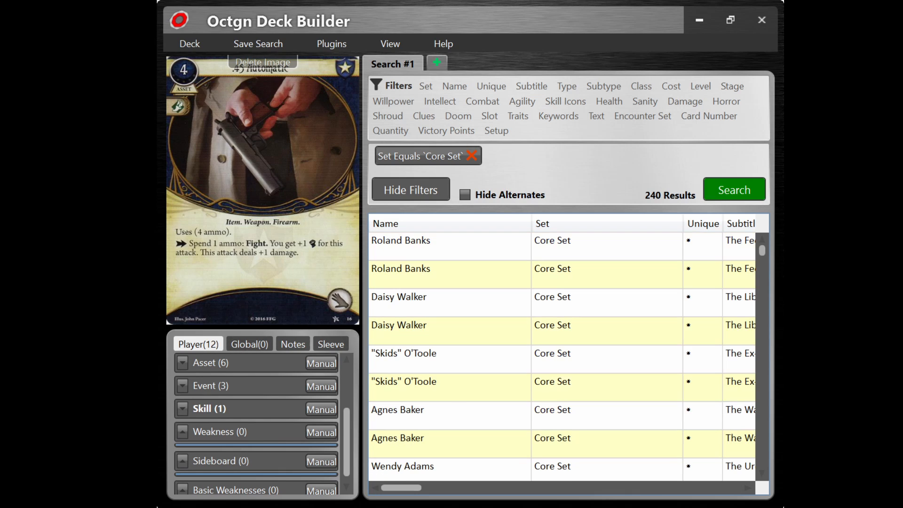
click(471, 156)
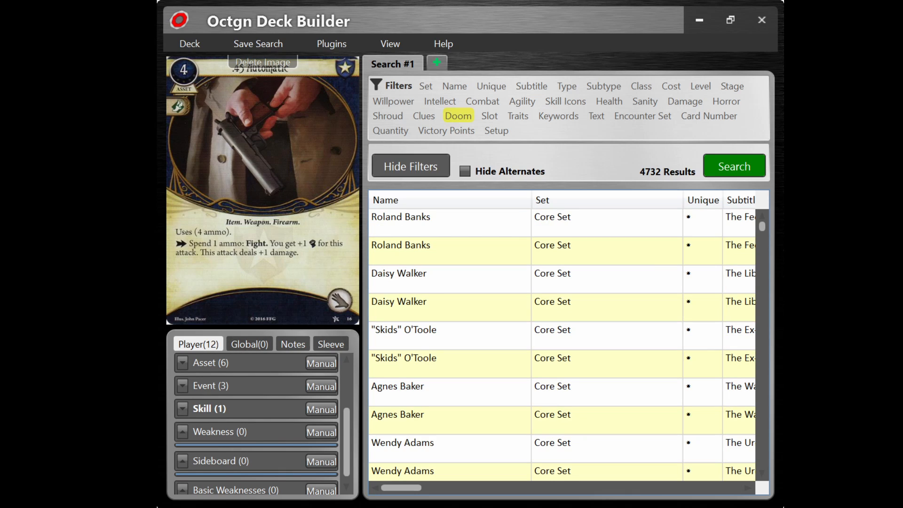
click(454, 86)
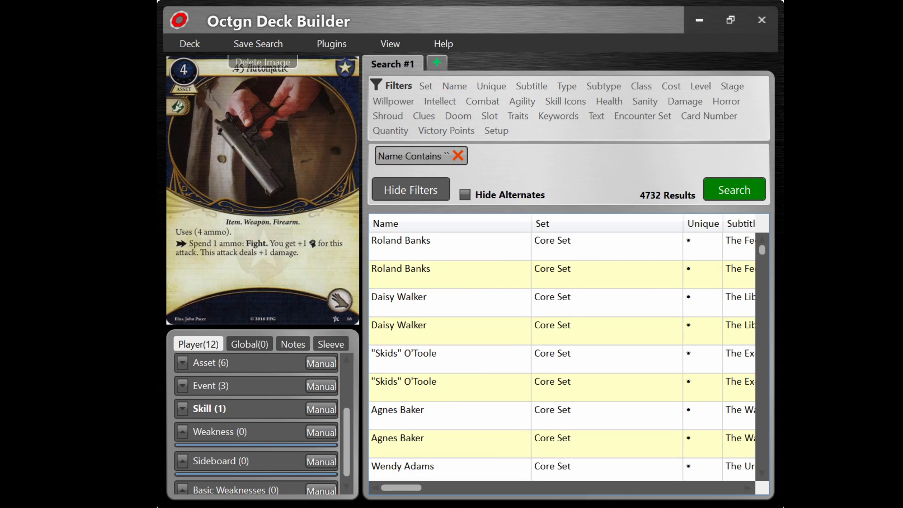
text(.38)
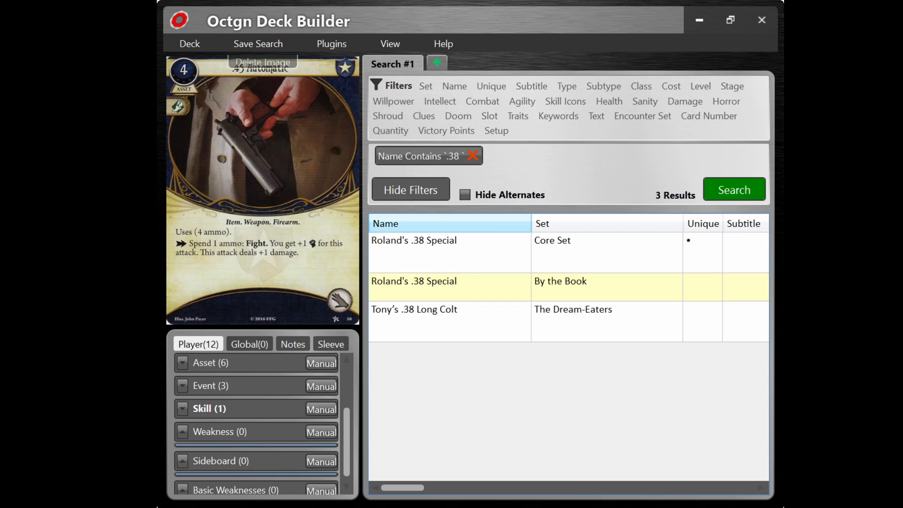
- Add one copy of the Core Set card Roland's .38 Special to the Special section, with the Investigator and Special sections collapsed
scroll(256, 424, up, 3)
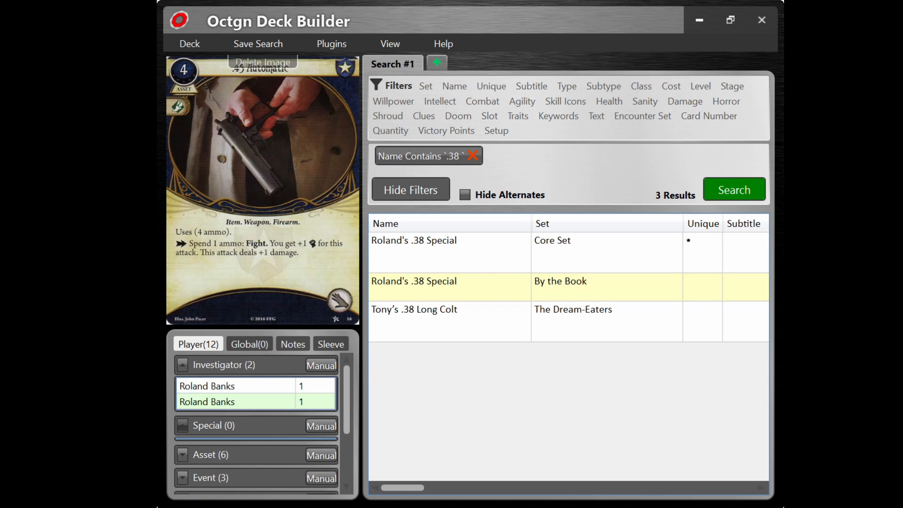
click(182, 365)
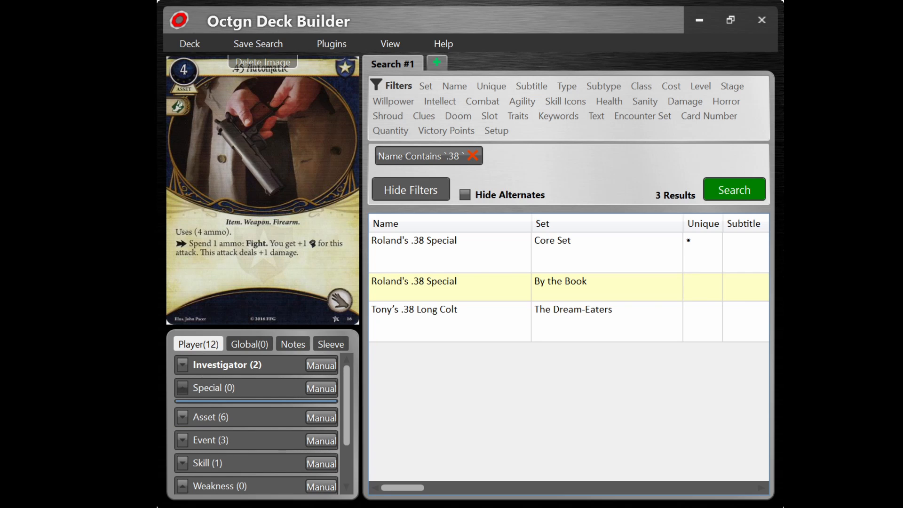
key(Return)
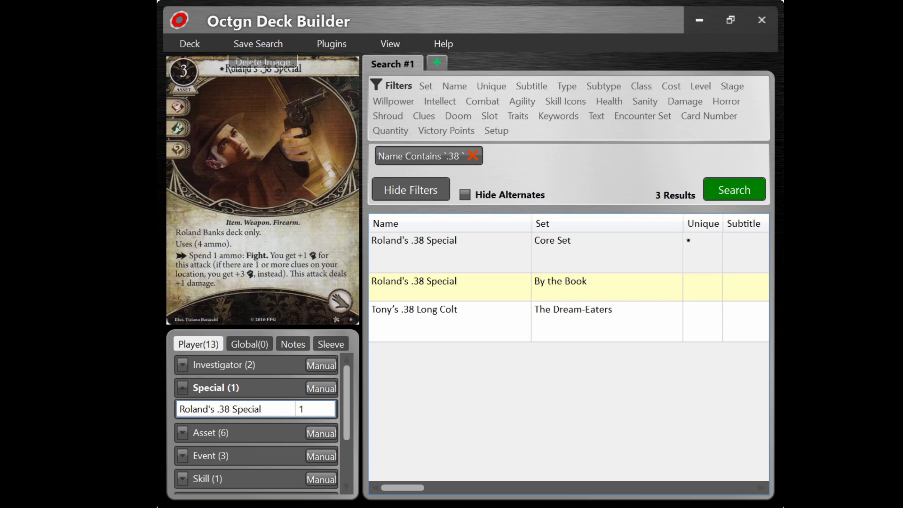
click(183, 388)
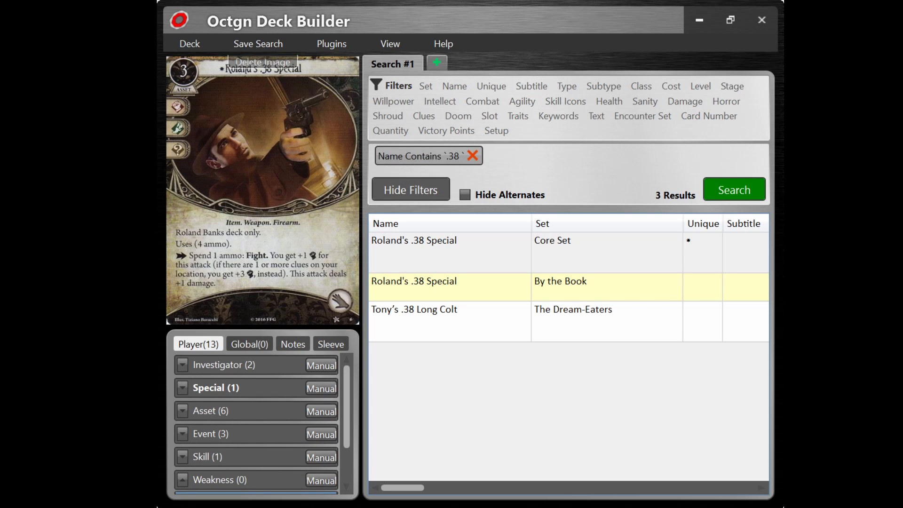
- Change the name filter to Cover UP and add one copy of the Core Set Cover Up card to the Weakness section
key(BackSpace)
key(BackSpace)
key(BackSpace)
text(Cover UP)
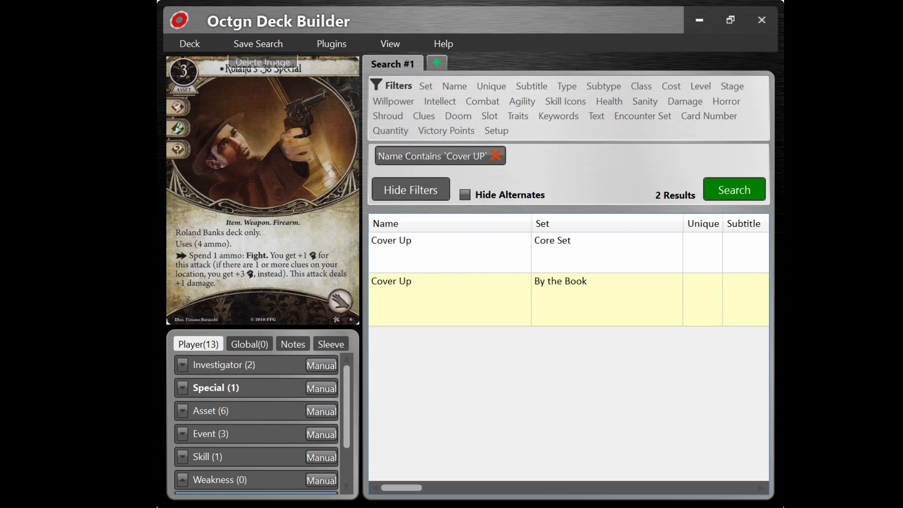
scroll(257, 423, down, 3)
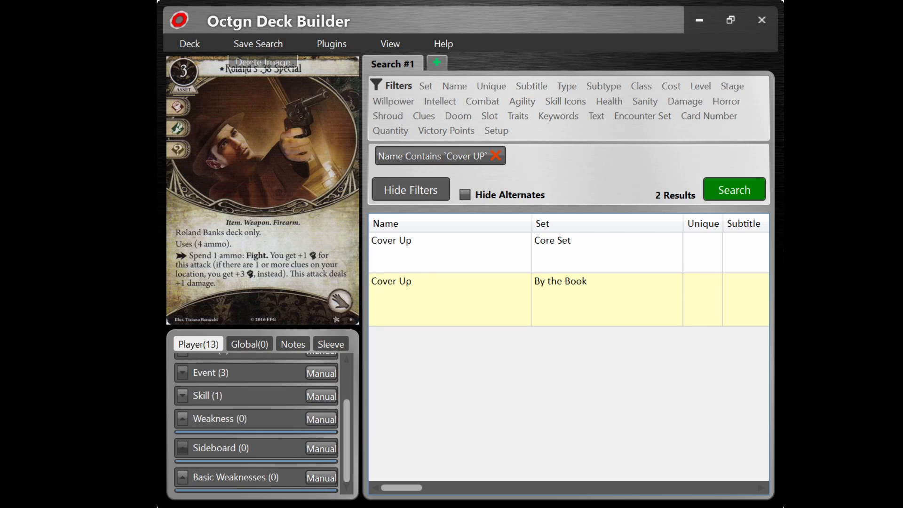
click(217, 419)
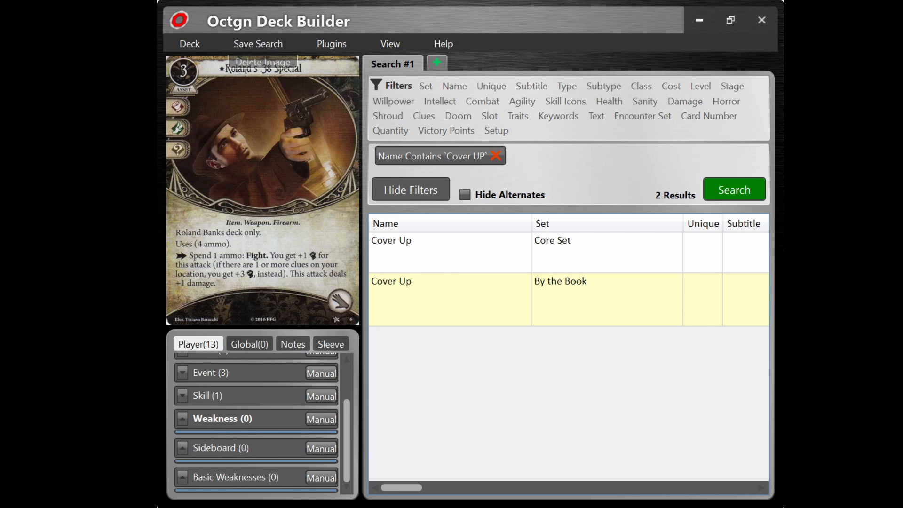
double_click(391, 250)
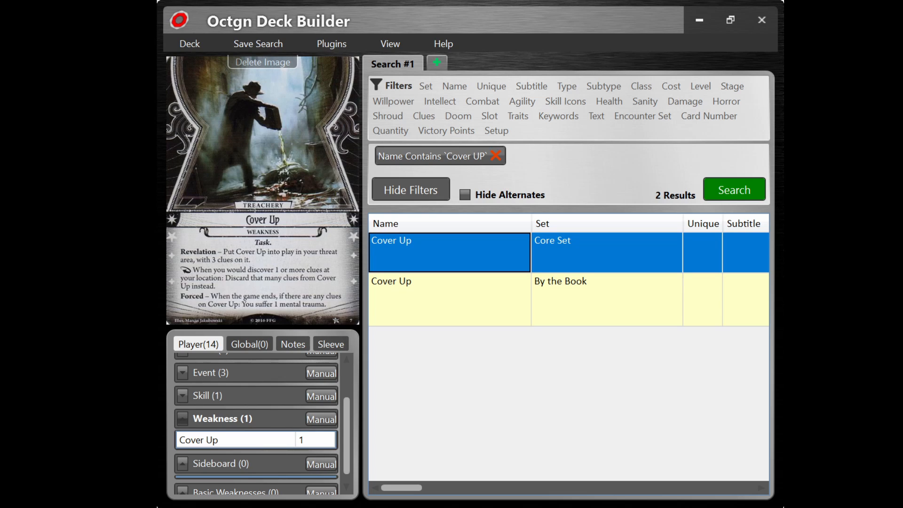
click(182, 418)
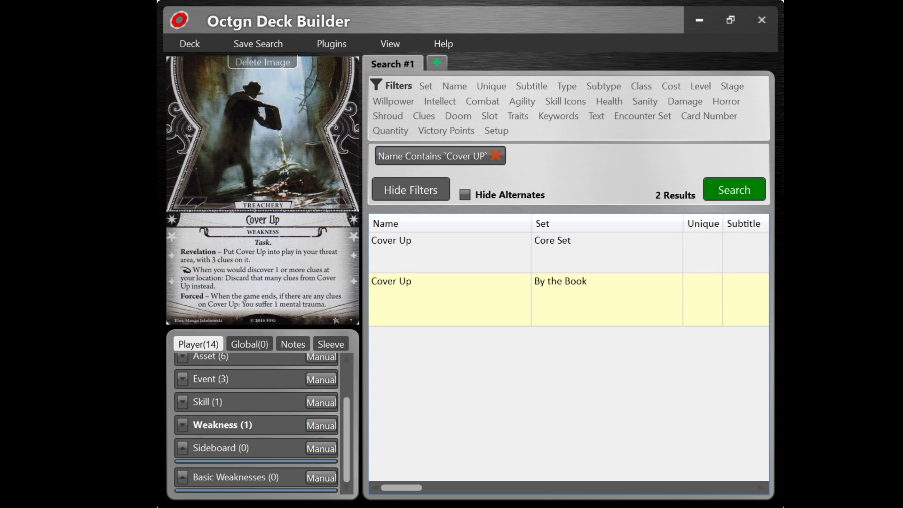
- Replace the name filter with a set filter for Core Set and a class filter for Seeker
click(496, 156)
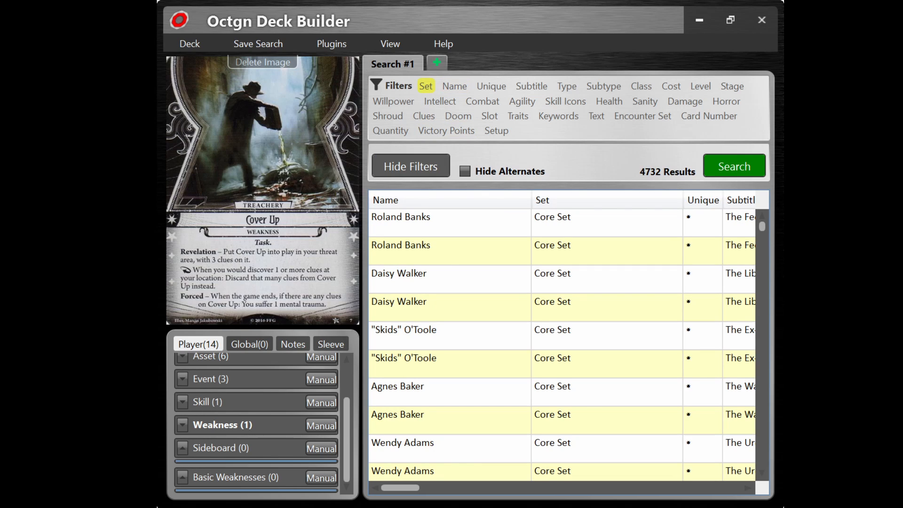
click(426, 85)
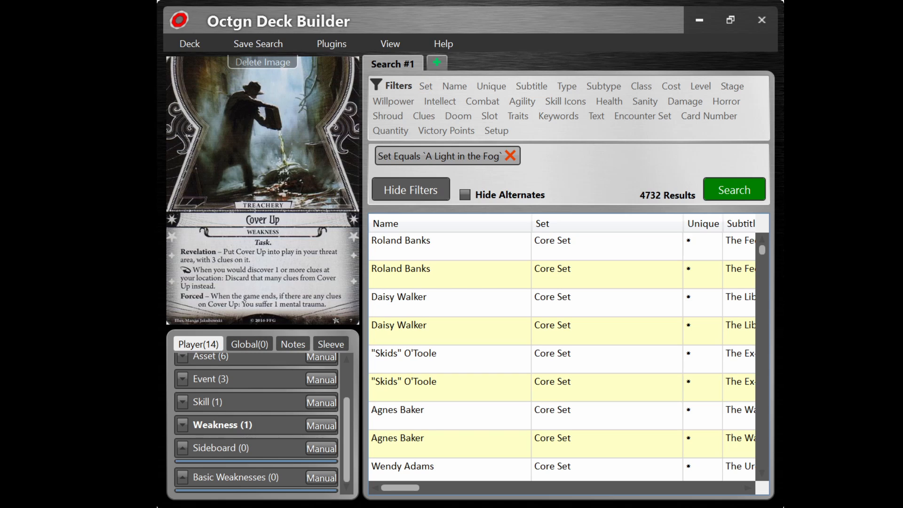
text(Core Set)
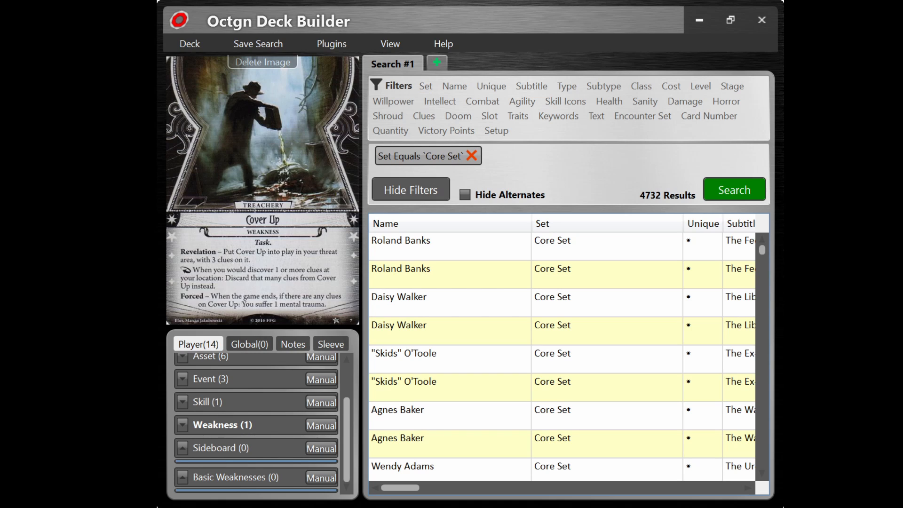
key(Return)
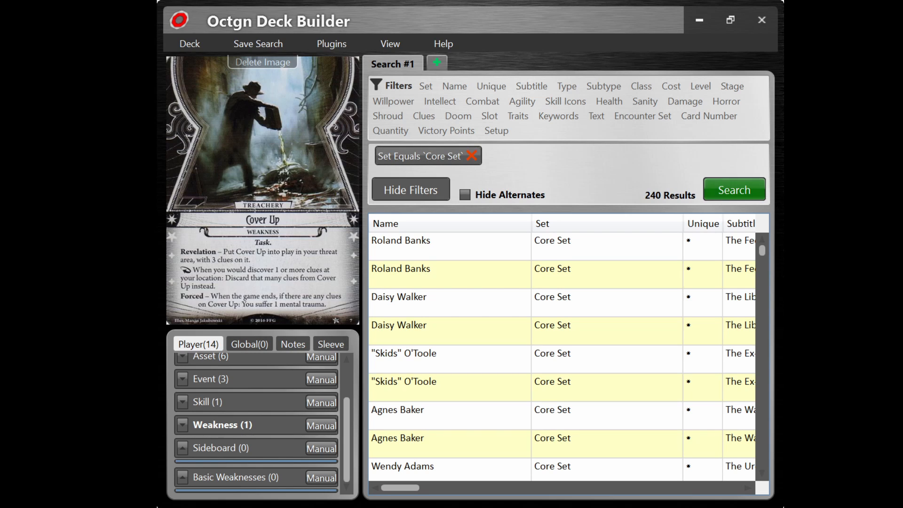
click(641, 86)
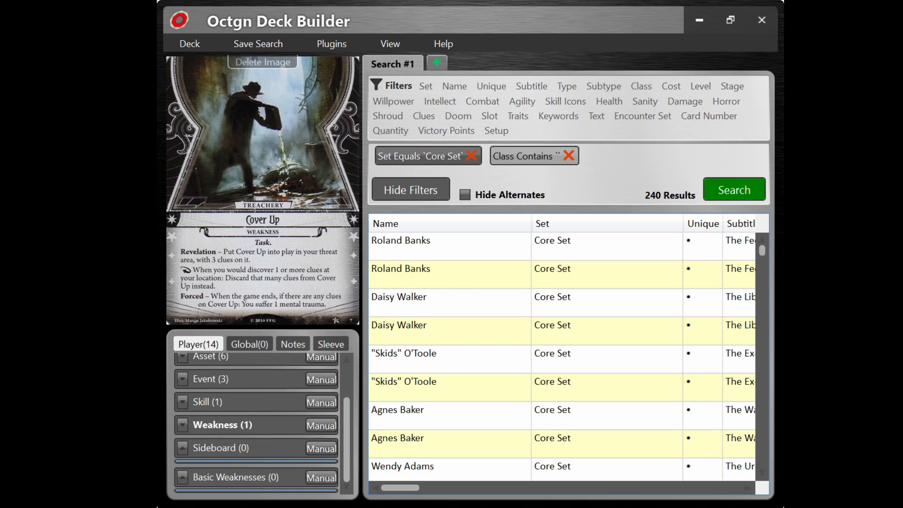
text(Seeker)
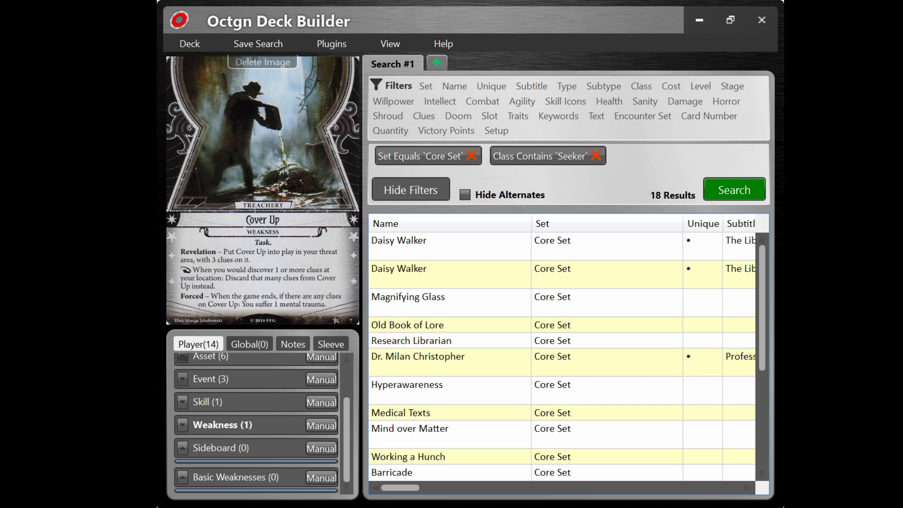
- Add one copy each of Magnifying Glass, Old Book of Lore, Research Librarian, Dr. Milan Christopher, Hyperawareness and Medical Texts to the Asset section
scroll(257, 423, up, 1)
click(183, 363)
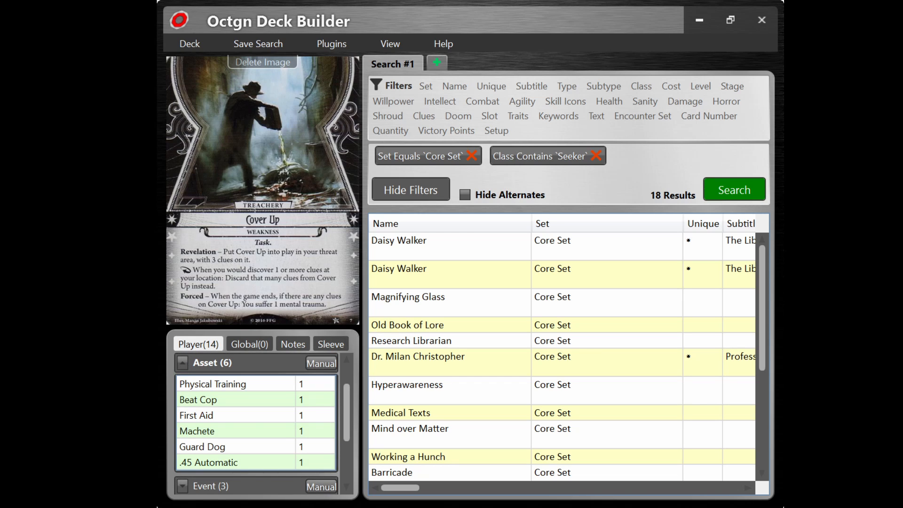
double_click(409, 297)
double_click(409, 325)
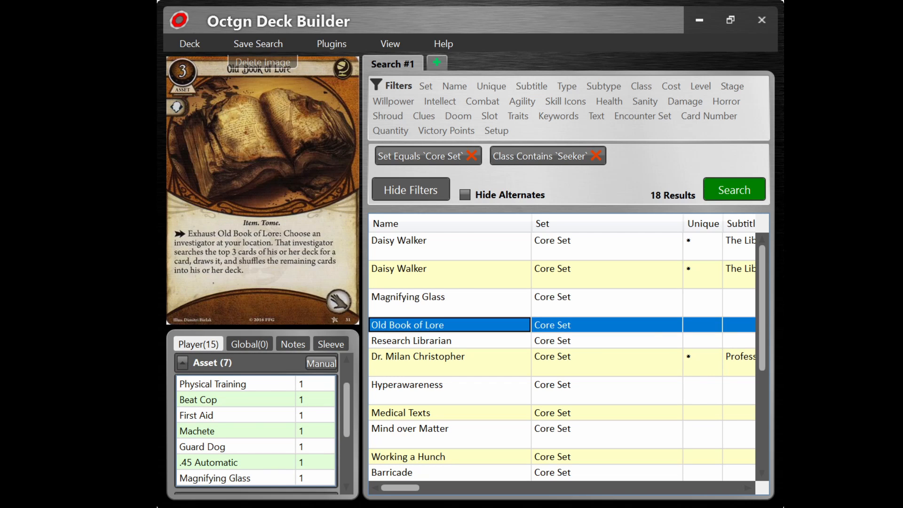
double_click(408, 341)
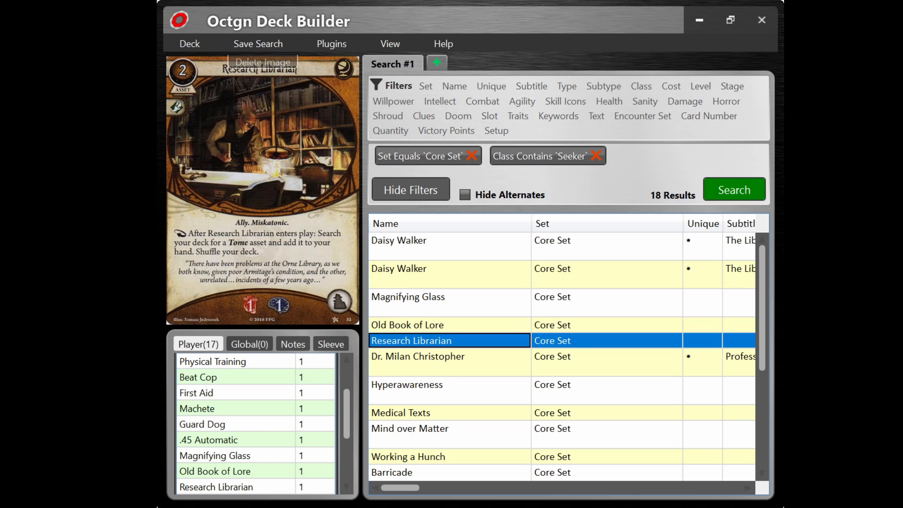
double_click(409, 357)
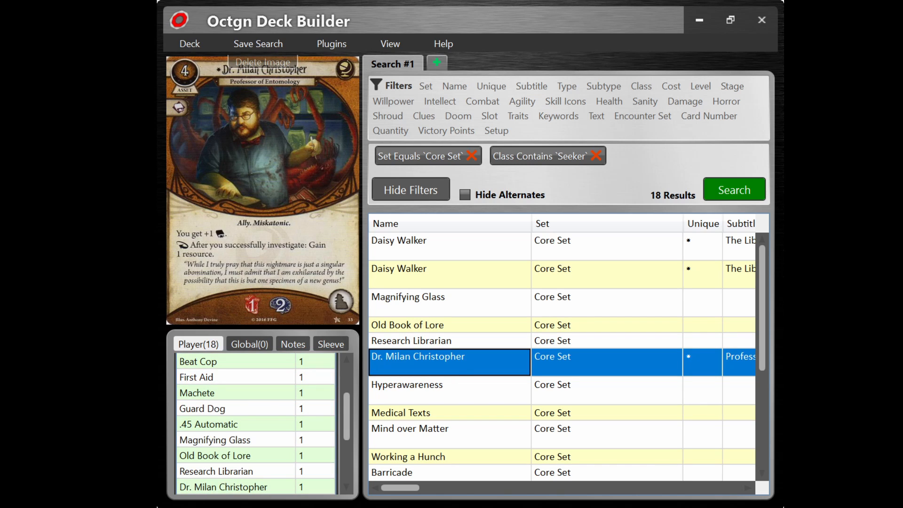
click(408, 385)
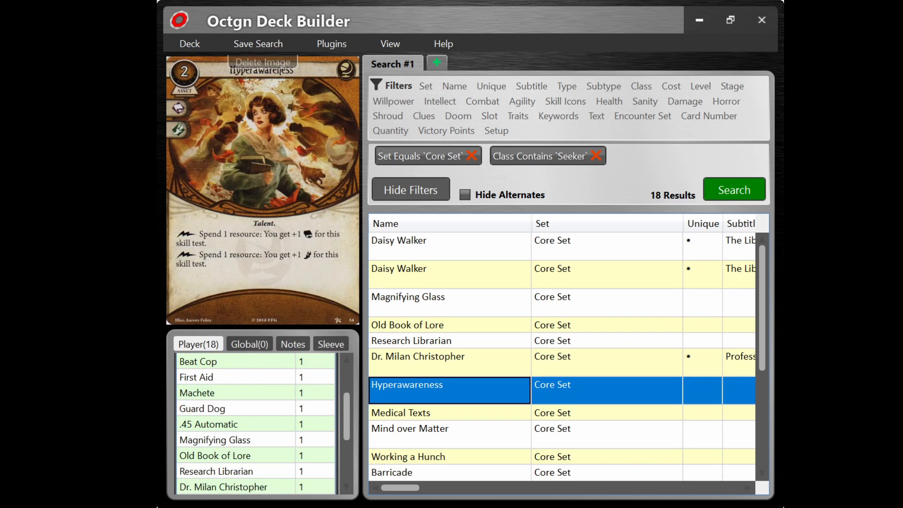
scroll(256, 424, down, 1)
key(Return)
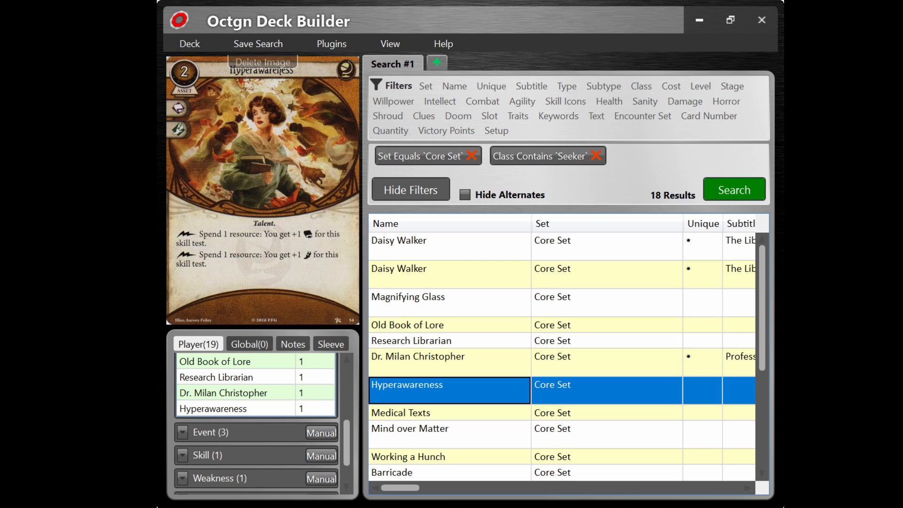
key(Down)
key(Return)
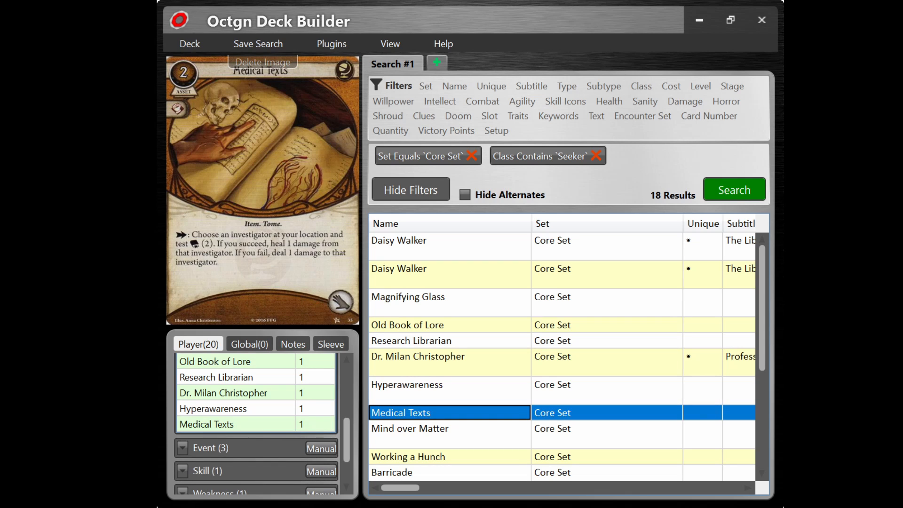
- Add one copy each of Mind over Matter, Working a Hunch and Barricade to the Event section, with the Asset section collapsed
scroll(257, 424, up, 4)
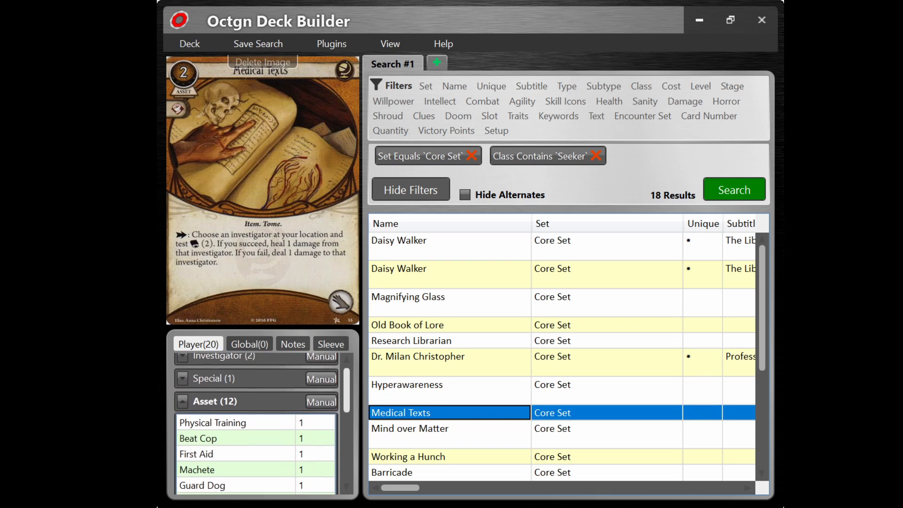
scroll(261, 424, down, 1)
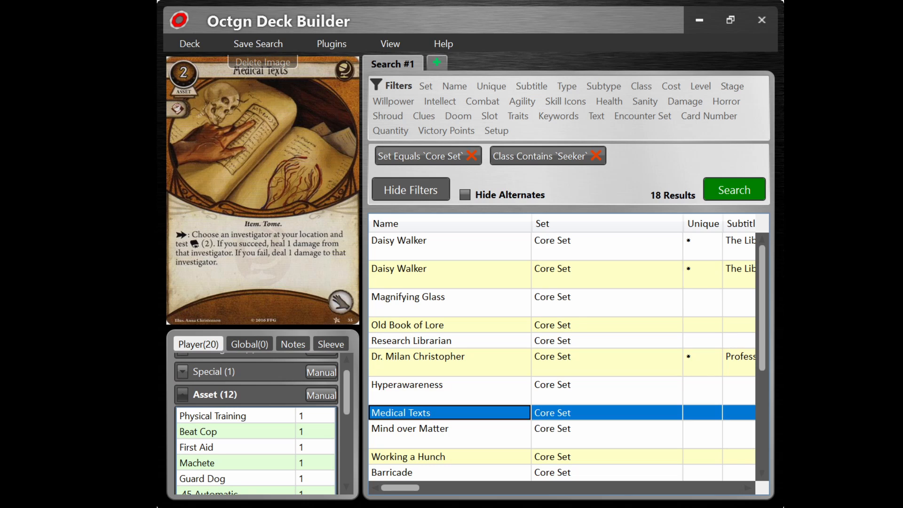
click(182, 395)
click(183, 417)
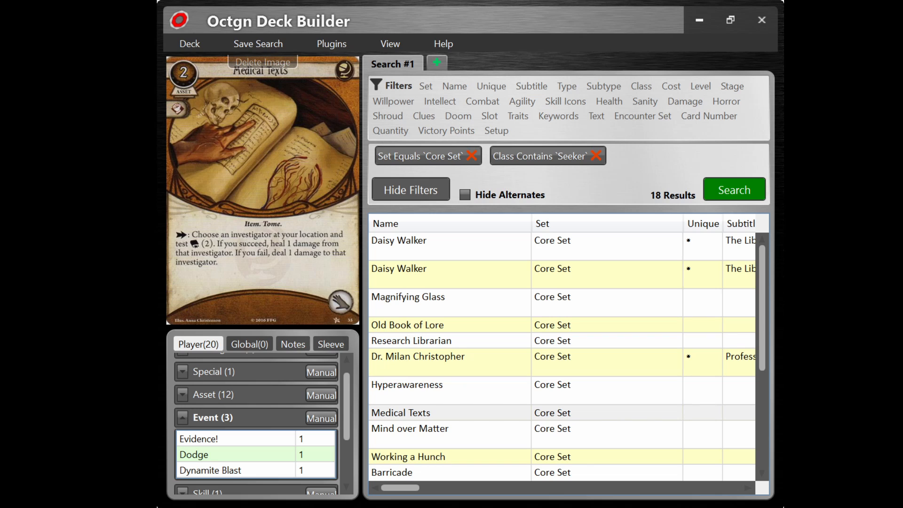
double_click(410, 429)
click(408, 456)
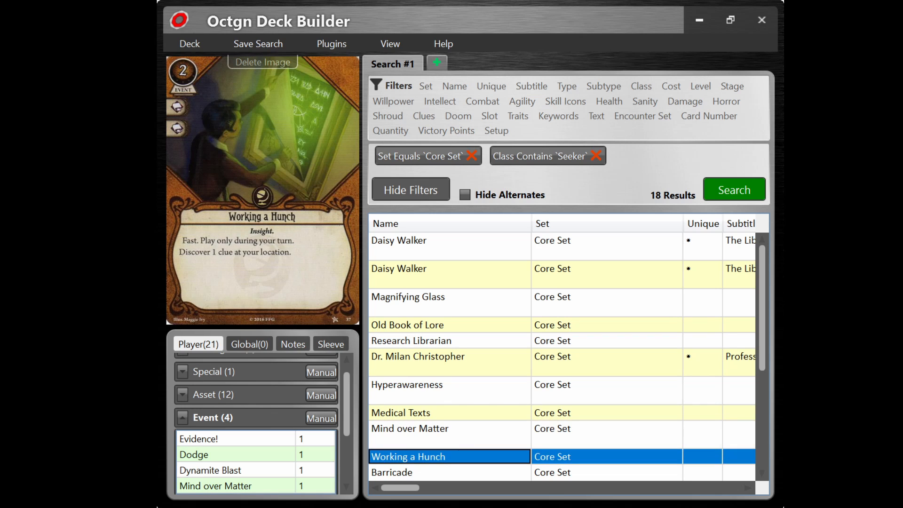
scroll(257, 424, down, 4)
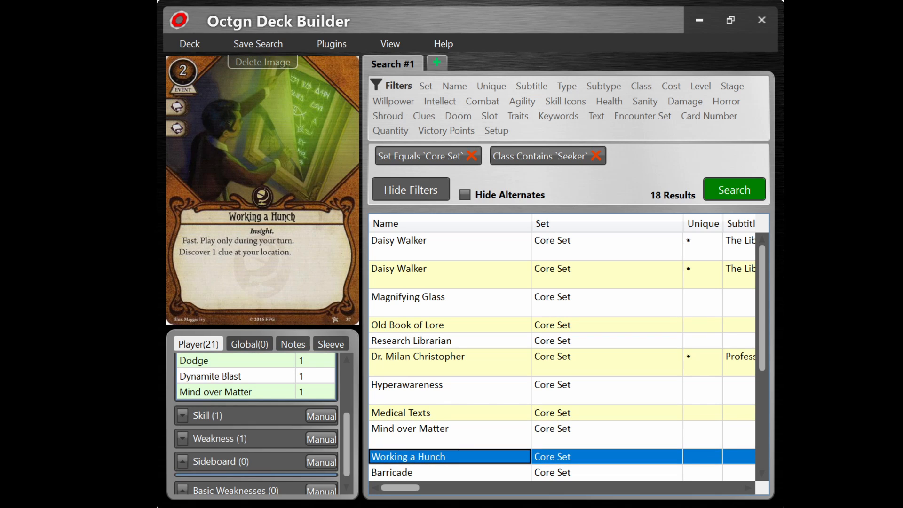
key(Return)
key(Down)
key(Return)
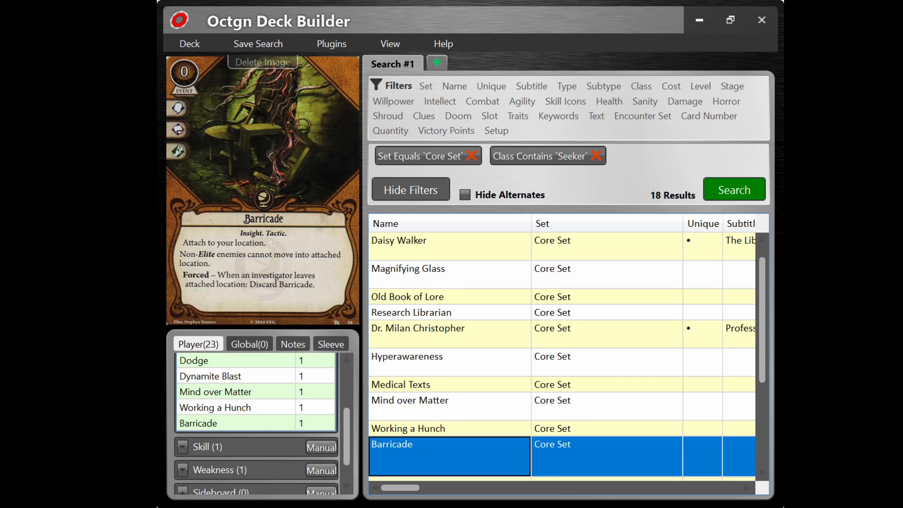
- Collapse the Event section and add one copy of the Core Set card Deduction to the Skill section
scroll(562, 352, down, 2)
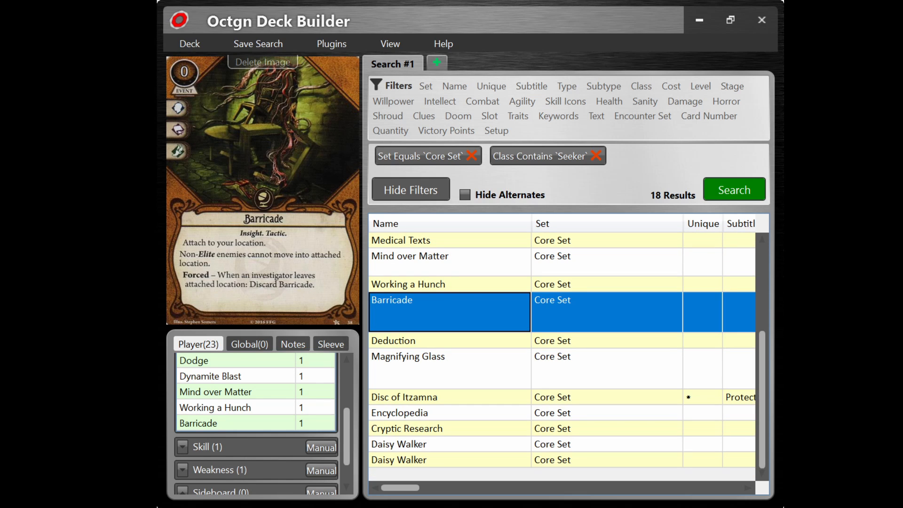
scroll(256, 424, up, 1)
click(183, 417)
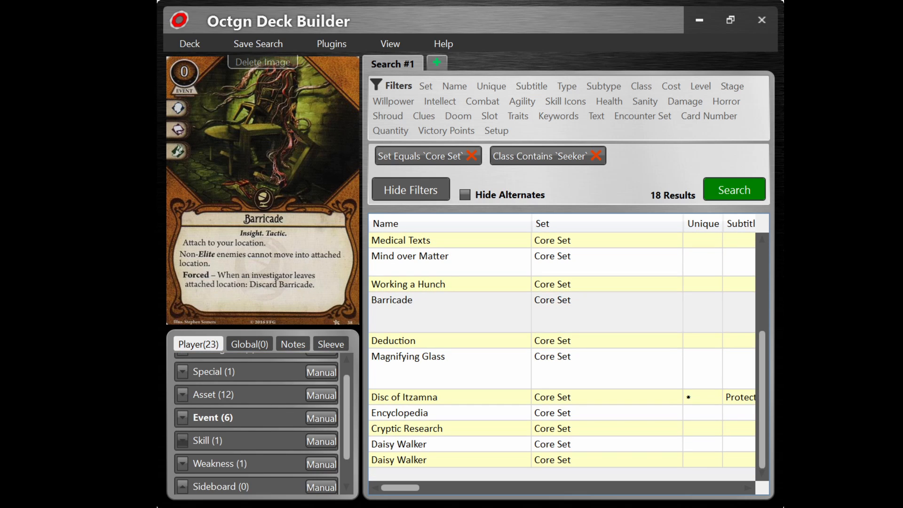
double_click(183, 441)
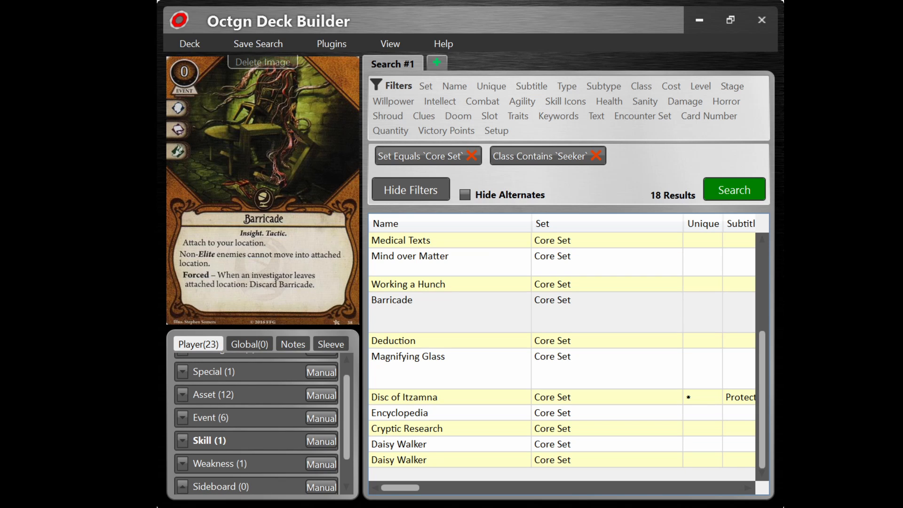
double_click(393, 341)
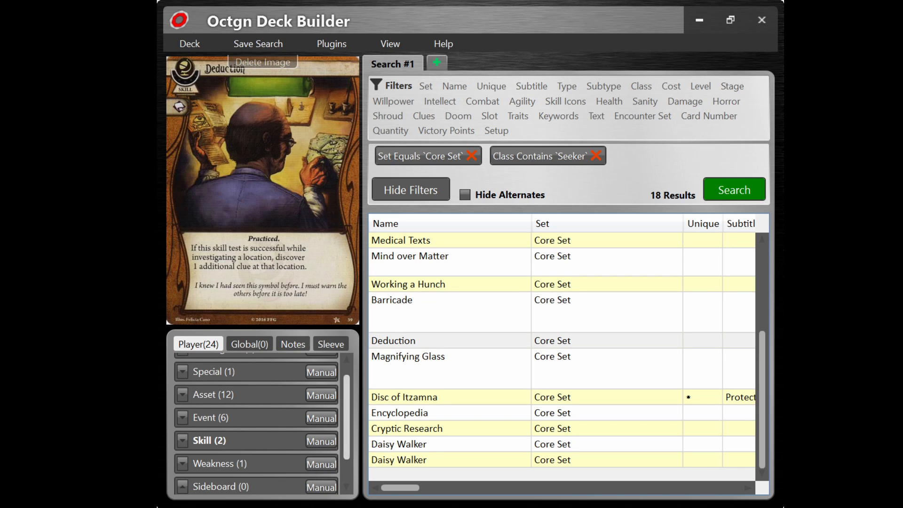
mouse_move(347, 417)
mouse_down()
mouse_move(347, 440)
mouse_move(347, 408)
mouse_up()
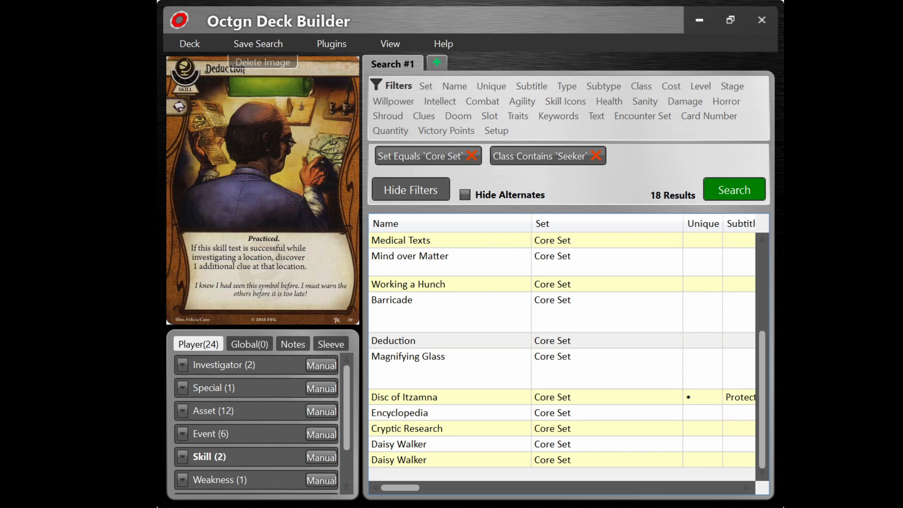
- Replace the Seeker class filter with a class filter for Neutral, keeping the Core Set filter
click(596, 156)
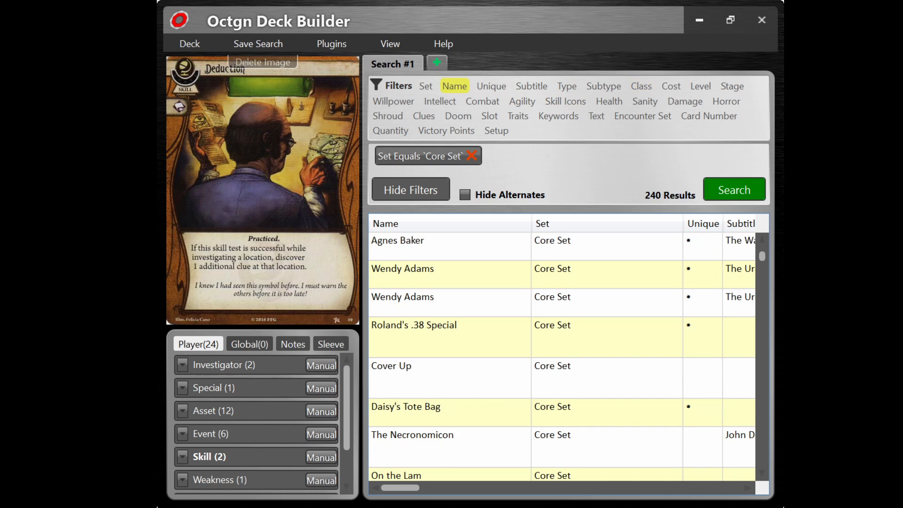
click(641, 86)
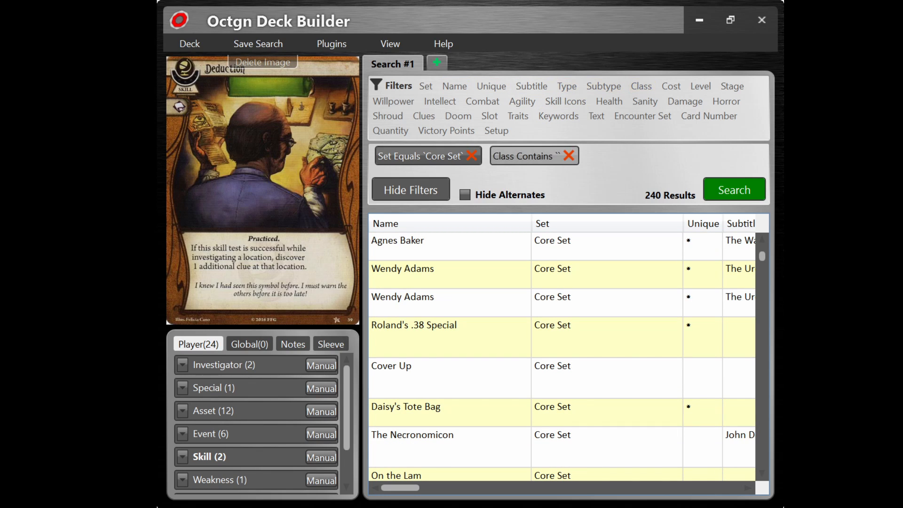
text(Ne)
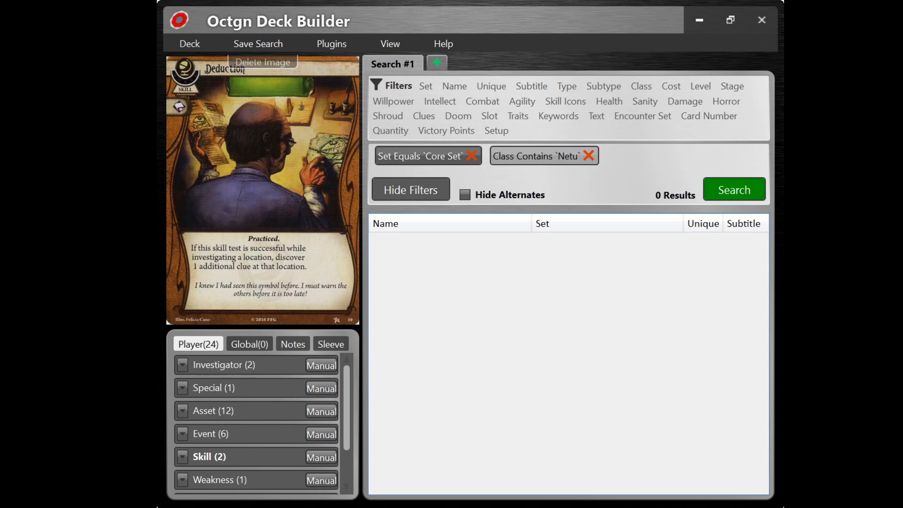
text(utral)
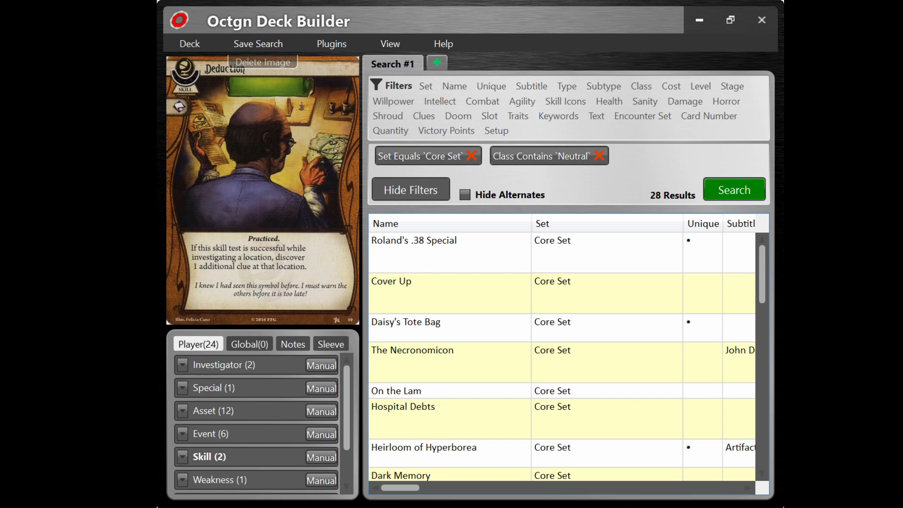
- Add two copies each of the Core Set cards Knife and Flashlight to the Asset section
scroll(563, 357, down, 2)
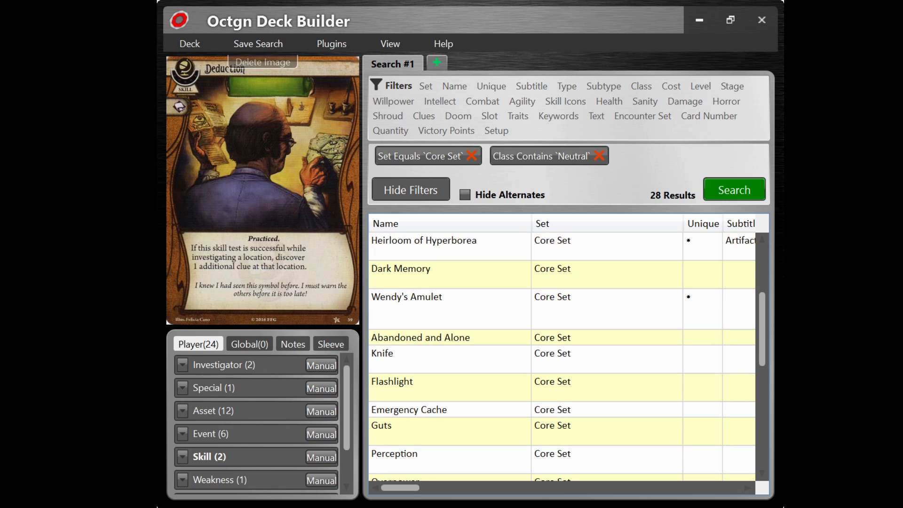
scroll(562, 358, down, 1)
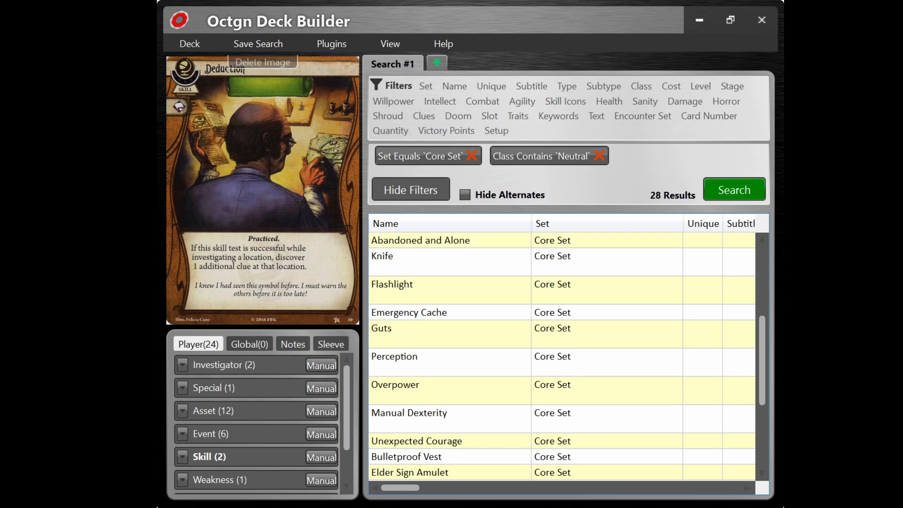
click(450, 261)
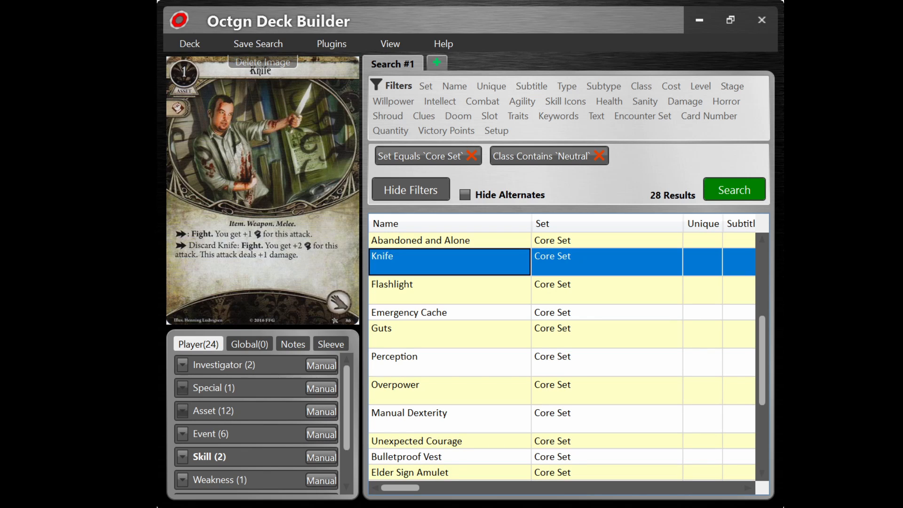
click(214, 411)
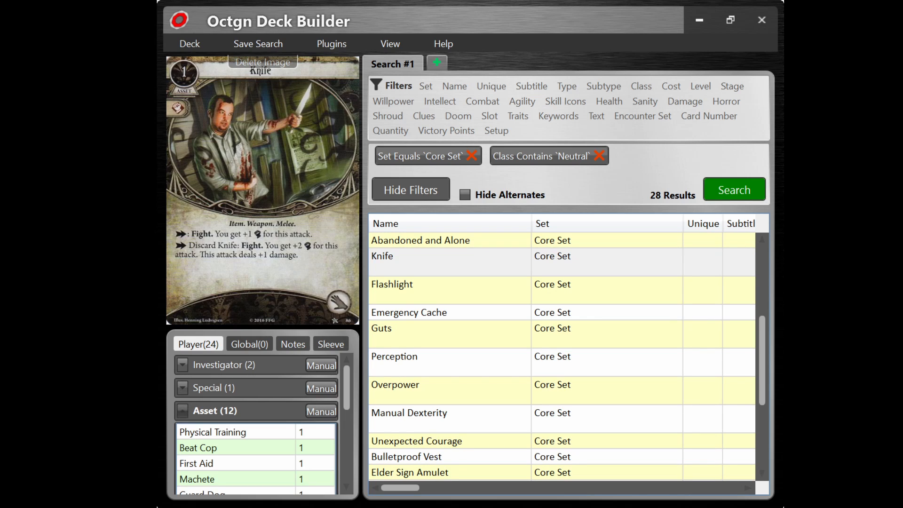
double_click(450, 261)
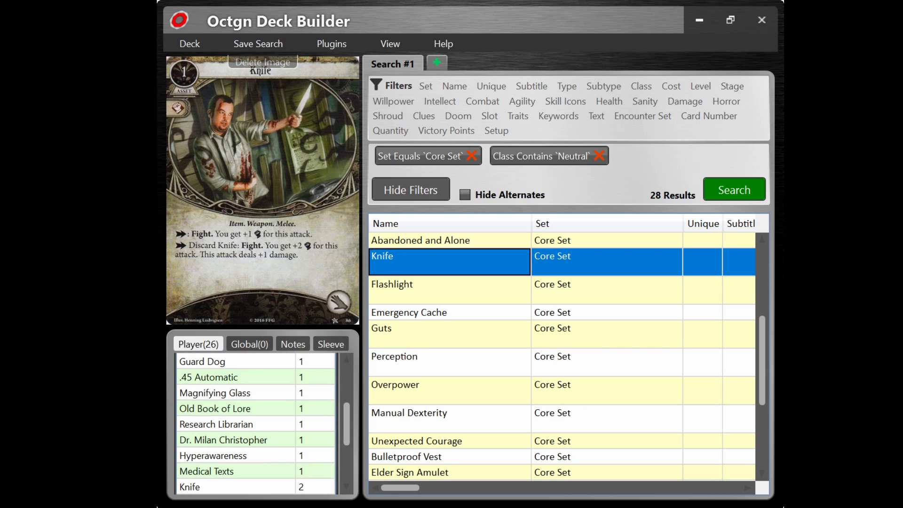
double_click(450, 289)
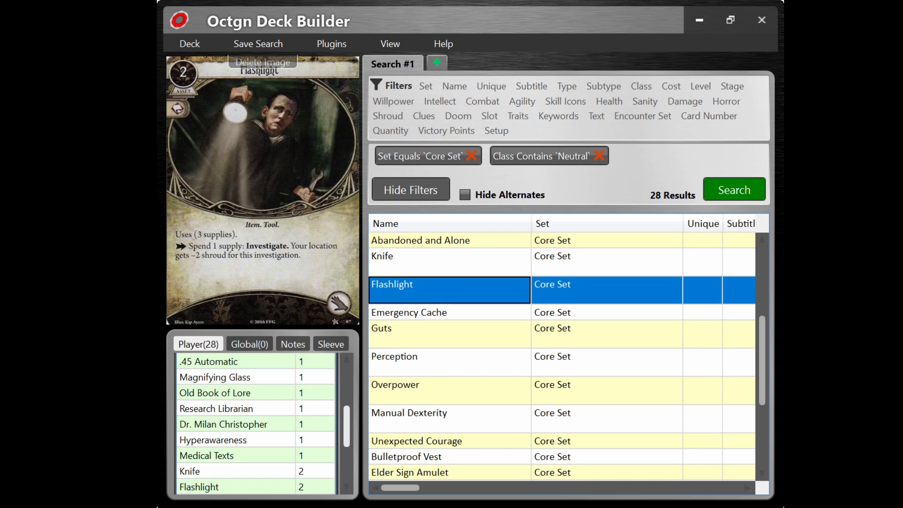
- Collapse the Asset section and add two copies of Emergency Cache to the Event section
scroll(263, 423, up, 2)
scroll(263, 423, up, 3)
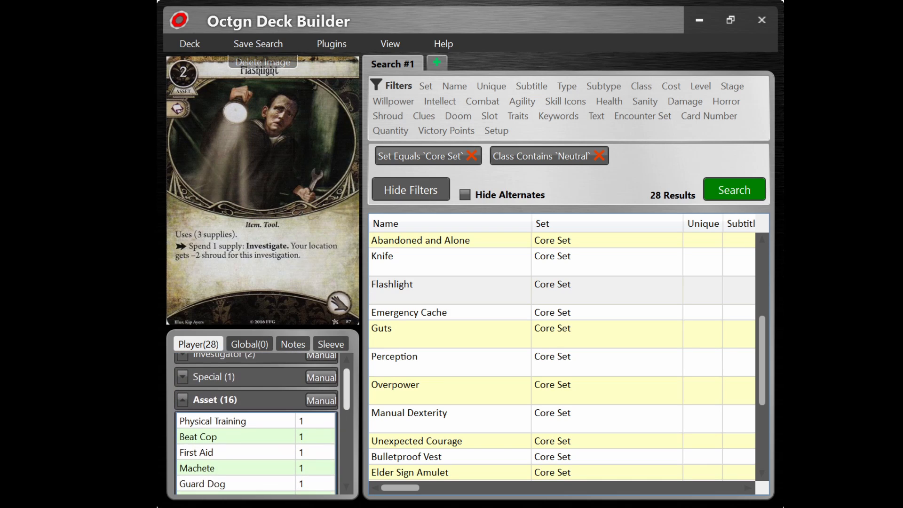
click(182, 400)
click(182, 422)
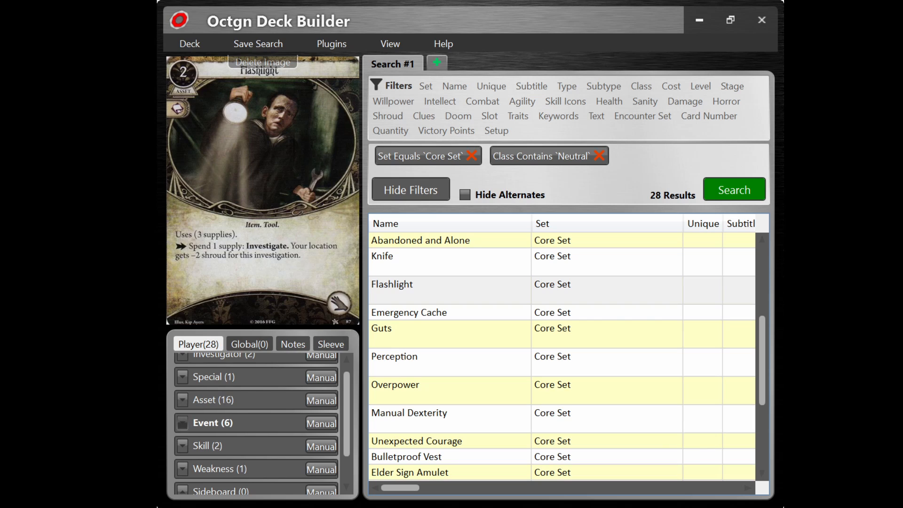
click(409, 313)
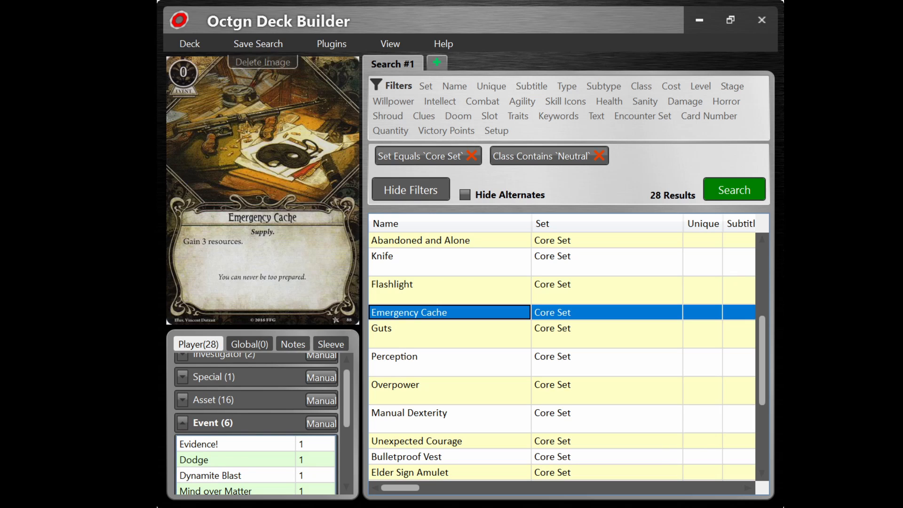
key(Return)
key(Return)
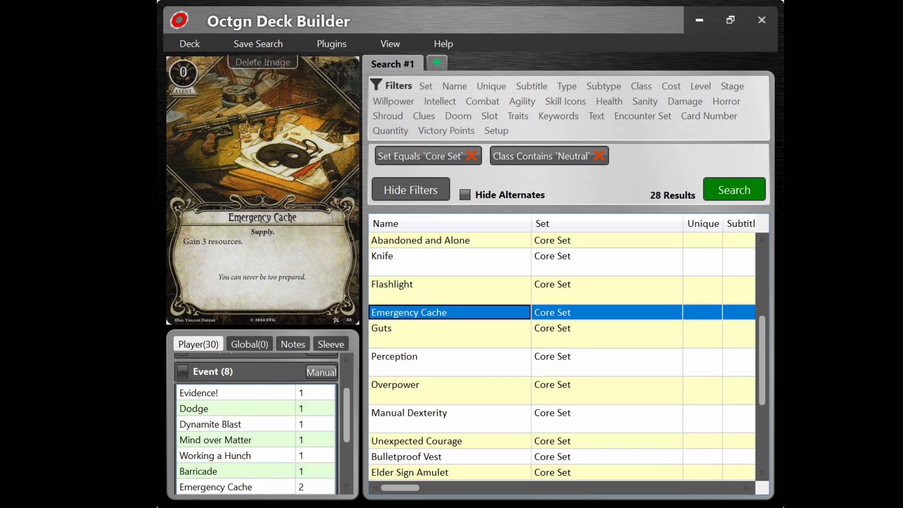
- Collapse the Event section and add two copies each of Guts and Manual Dexterity to the Skill section
click(182, 372)
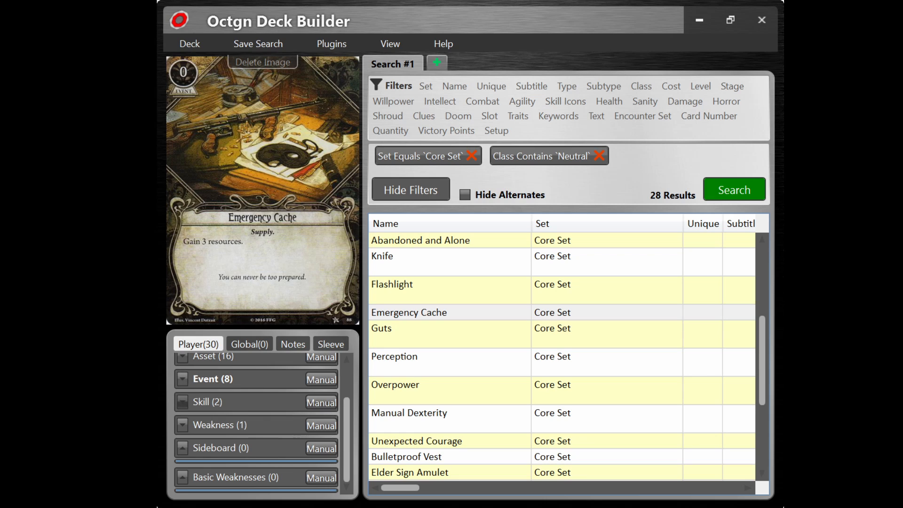
click(182, 402)
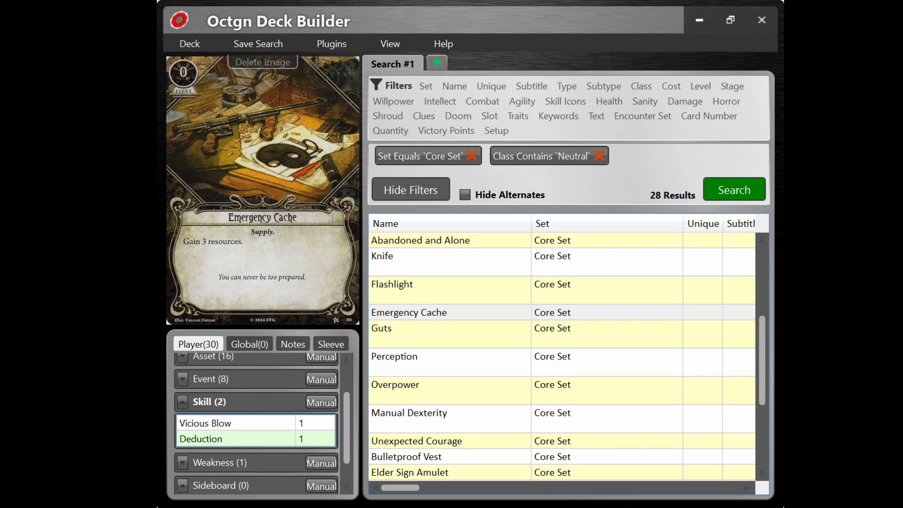
click(409, 328)
key(Return)
key(Return)
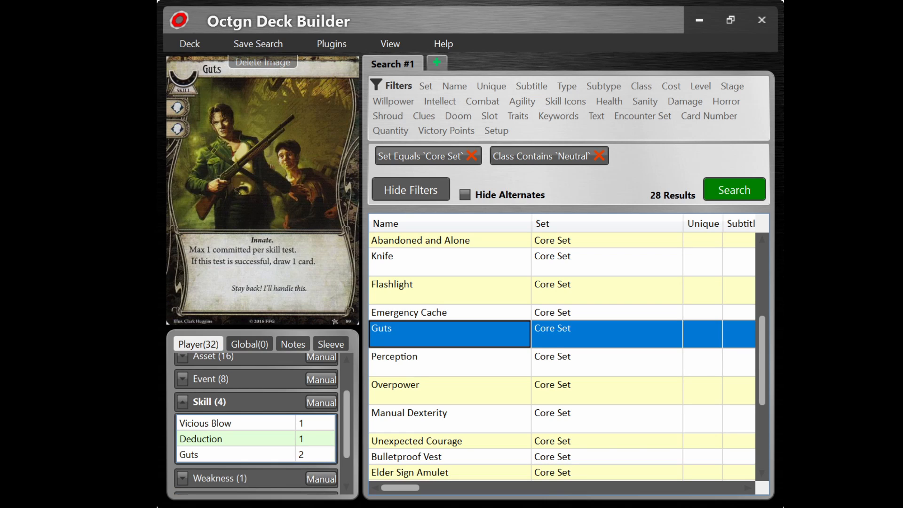
click(409, 413)
key(Return)
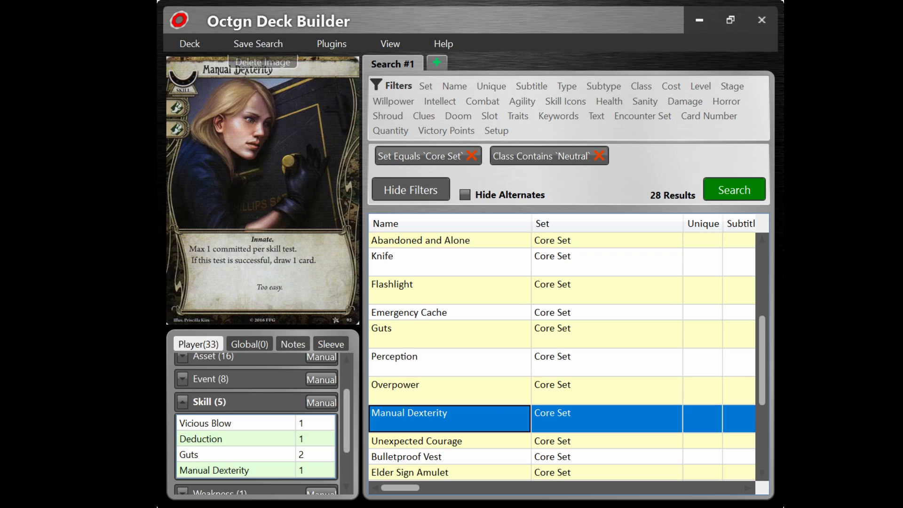
key(Return)
scroll(257, 423, up, 2)
scroll(256, 424, up, 1)
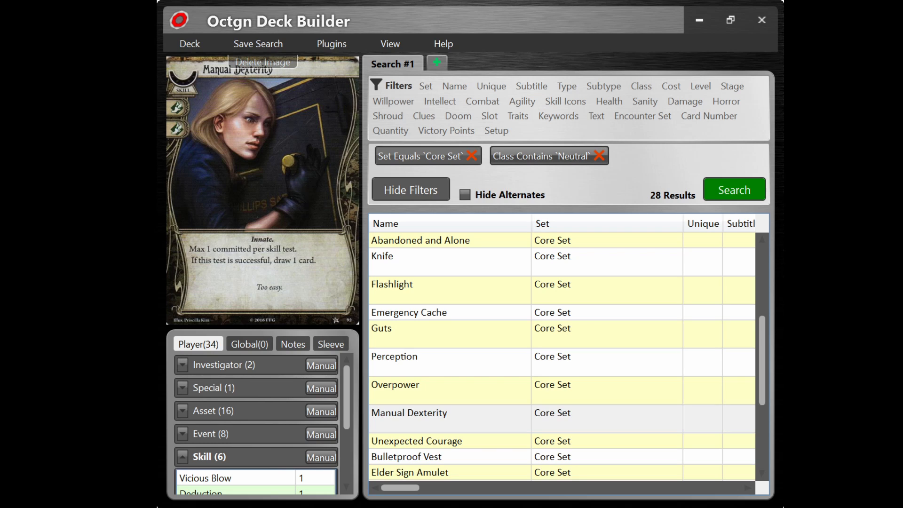
- Replace the Core Set and Neutral filters with a set filter for Return to the Path to Carcosa and run the search
click(600, 156)
click(472, 155)
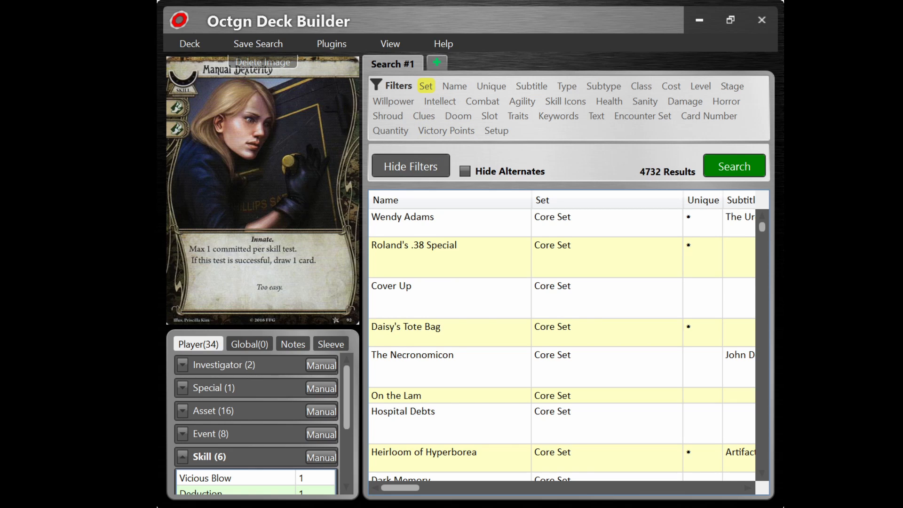
click(426, 86)
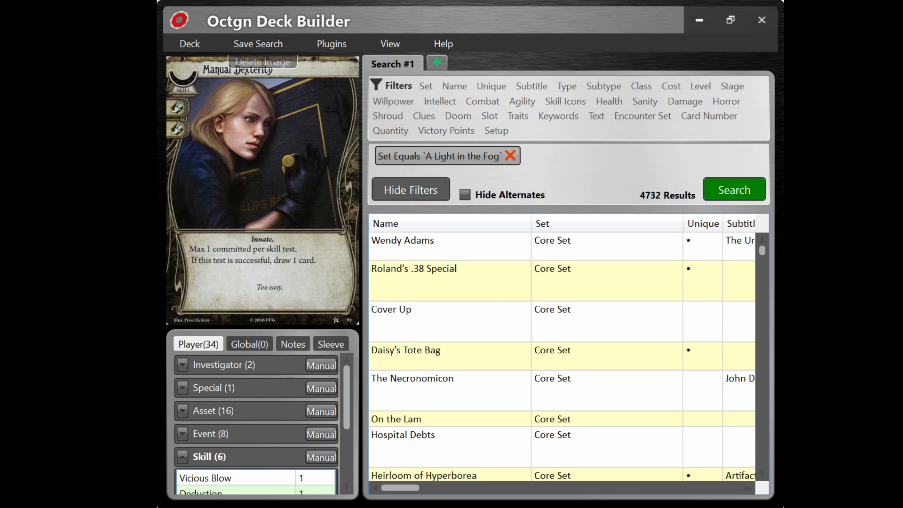
scroll(470, 156, down, 1)
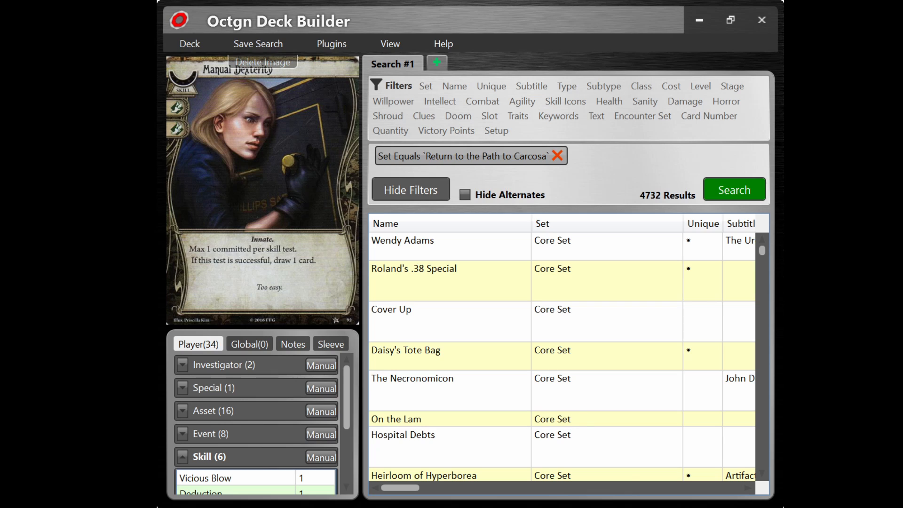
key(Return)
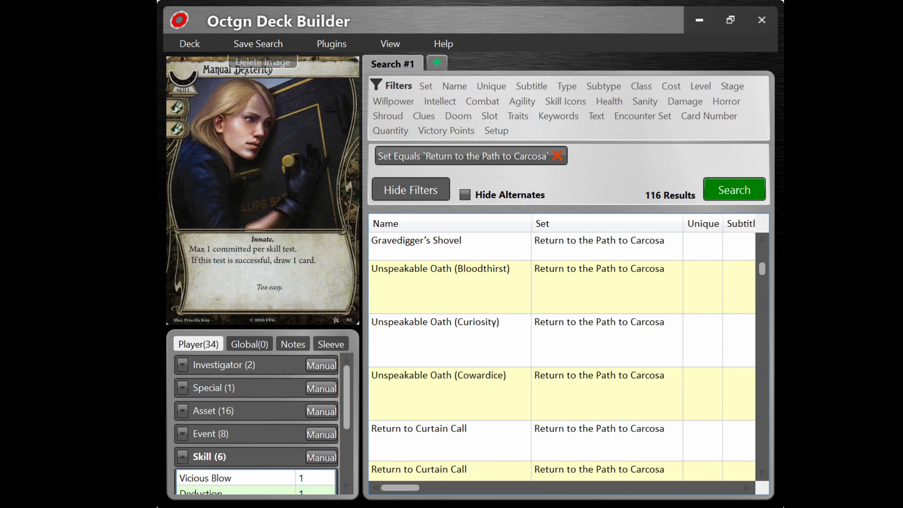
scroll(256, 423, down, 3)
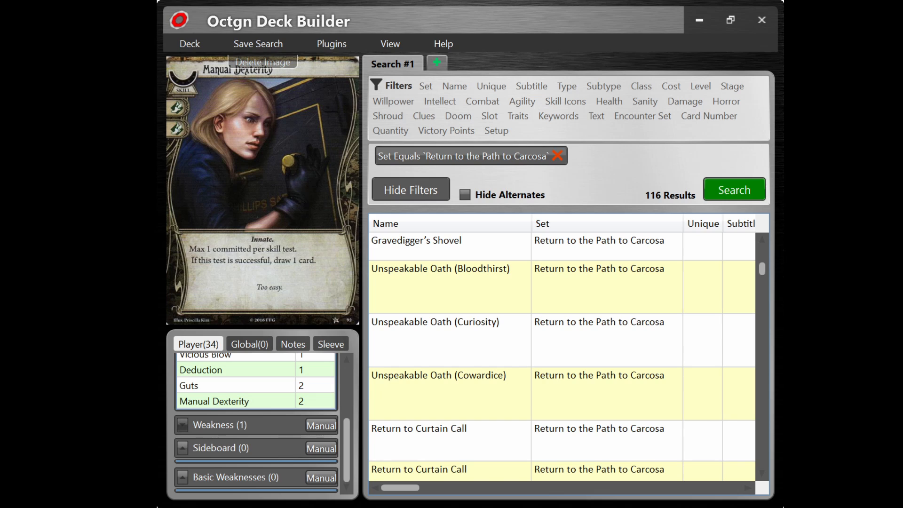
- Expand the Weakness section and add Unspeakable Oath (Cowardice) from Return to the Path to Carcosa
click(182, 425)
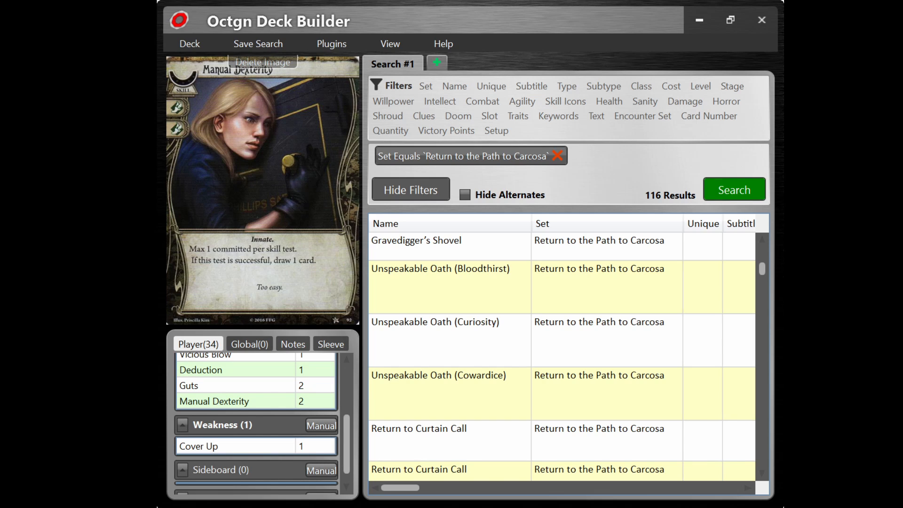
double_click(437, 391)
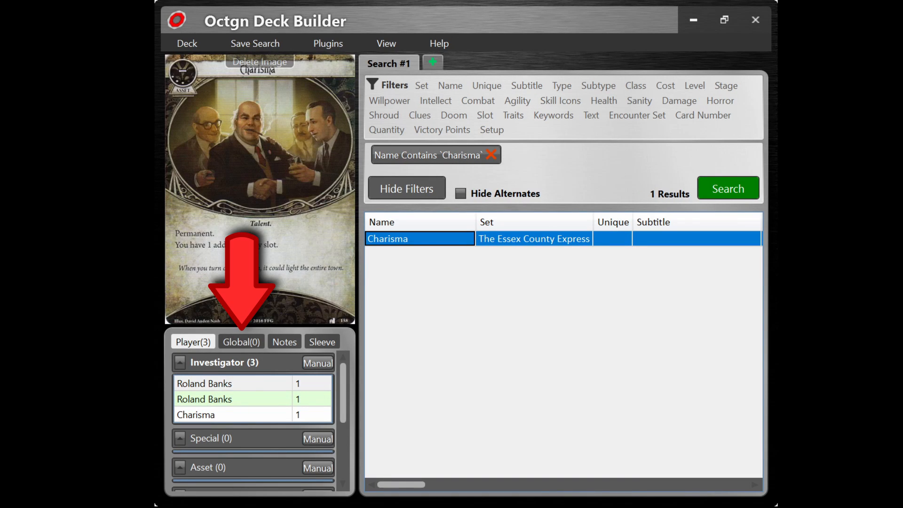
- Load the complete Roland Banks deck and preview the Roland Banks cards in its Investigator section
click(241, 342)
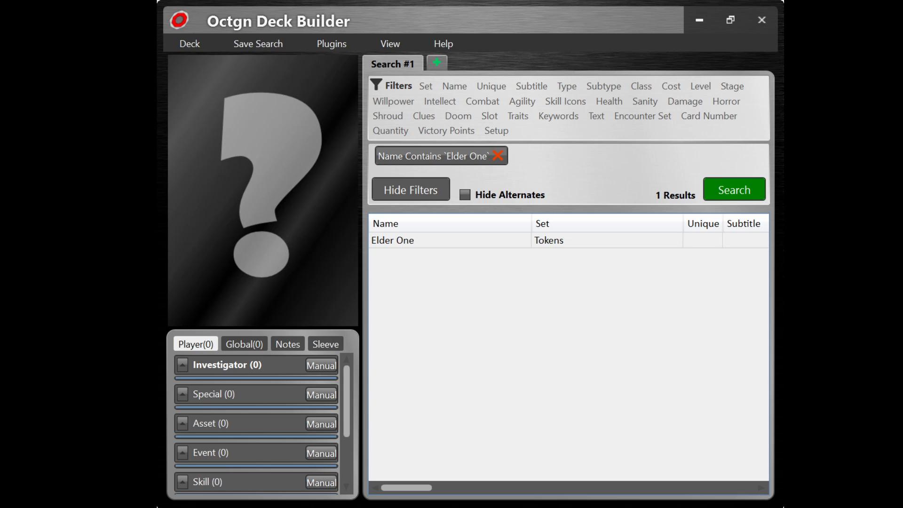
key(alt)
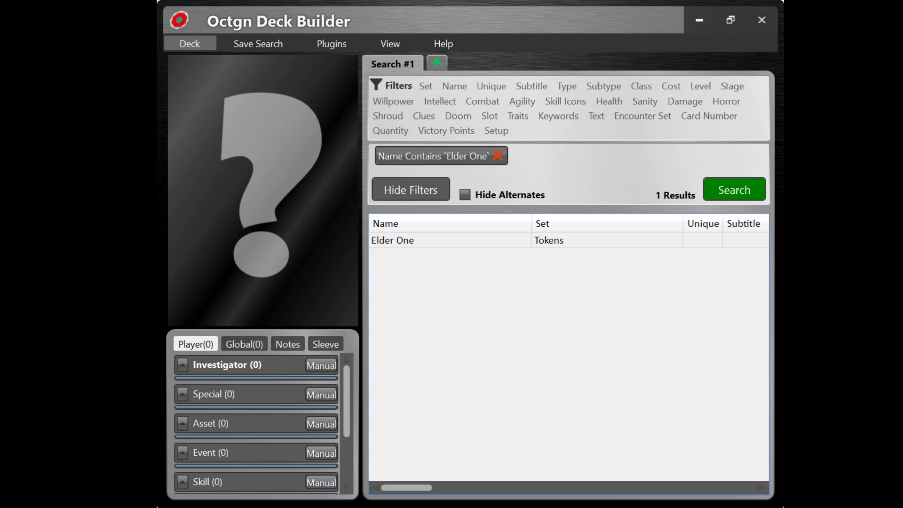
key(Escape)
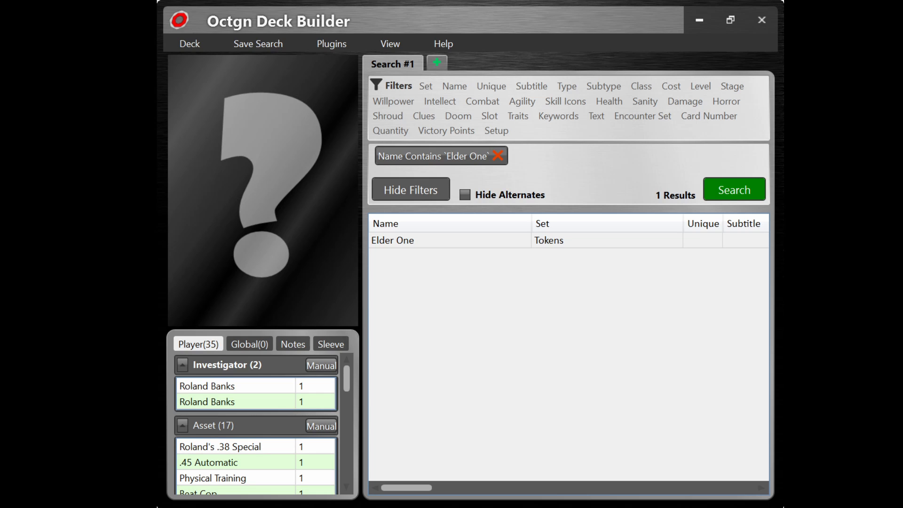
click(222, 402)
click(222, 386)
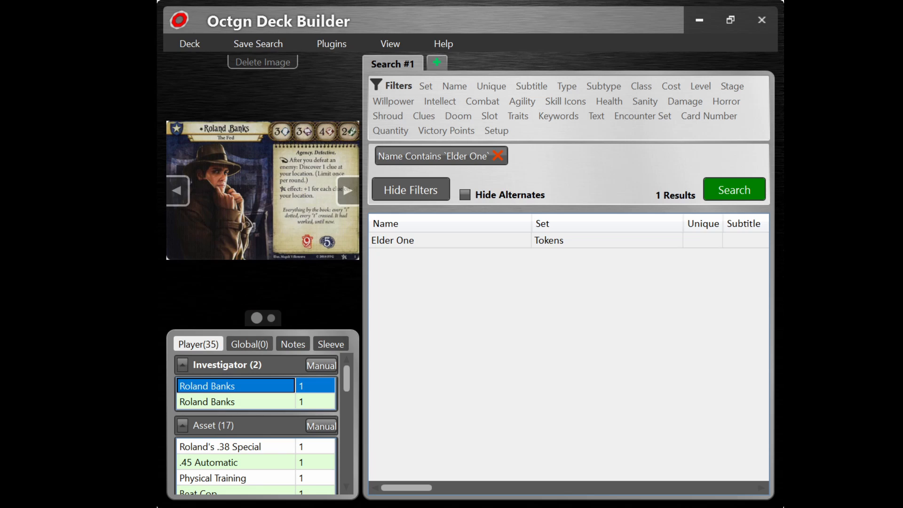
- Make Chaos Bag the active section of the Global deck and replace the Elder One name filter with a search of the Tokens set
click(250, 344)
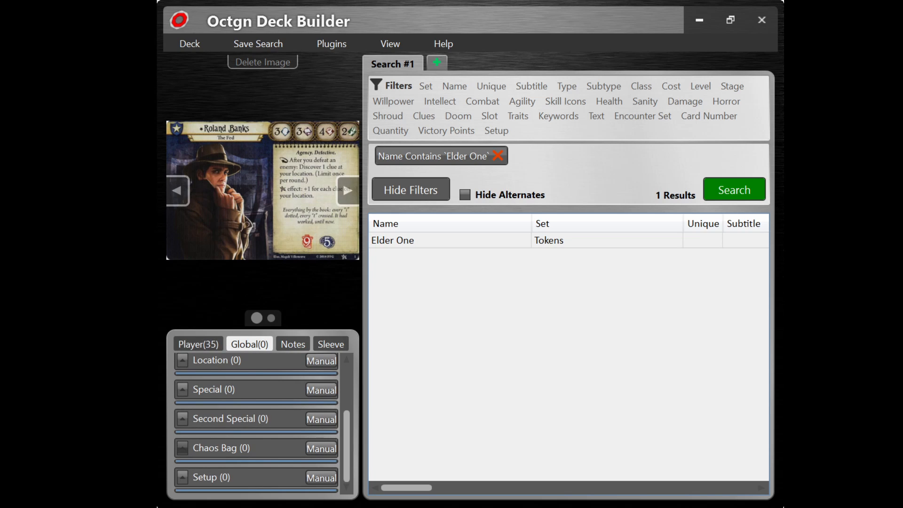
click(182, 448)
click(497, 156)
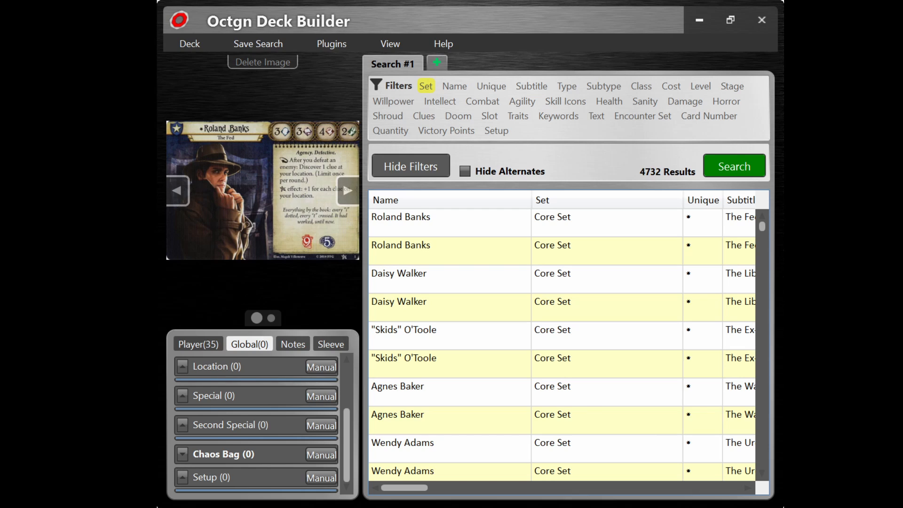
click(426, 86)
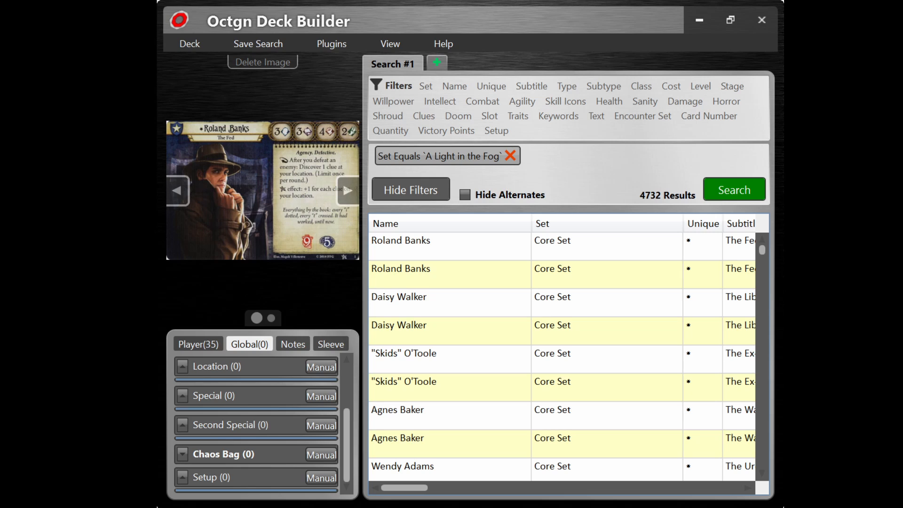
key(Down)
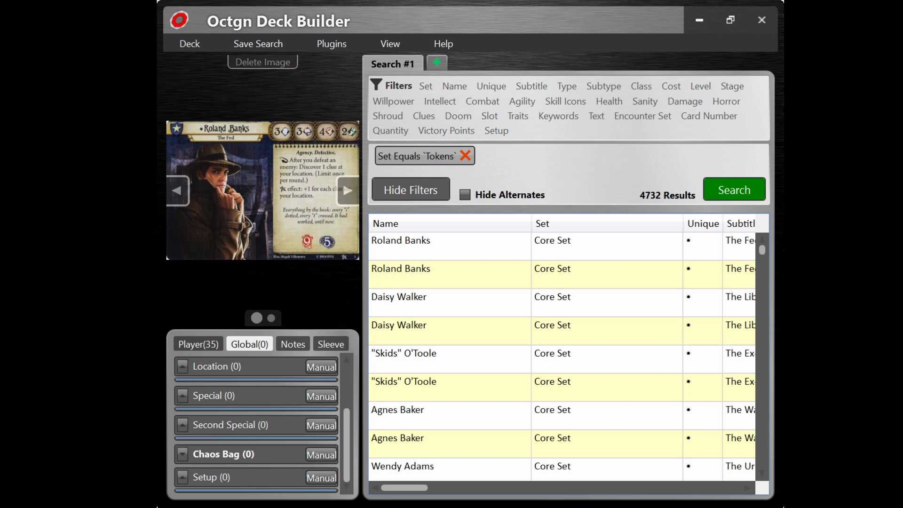
key(Return)
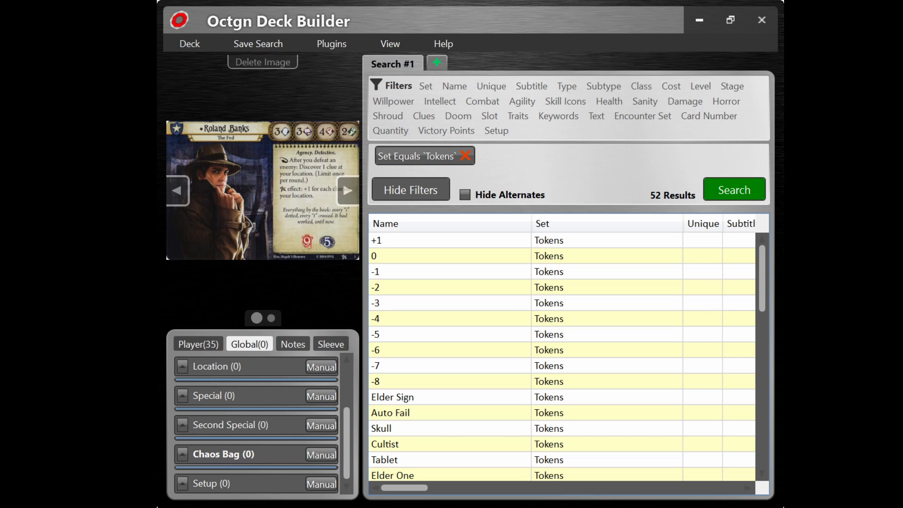
- Add one +1 token, two 0 tokens and three -1 tokens to the Chaos Bag section
double_click(450, 240)
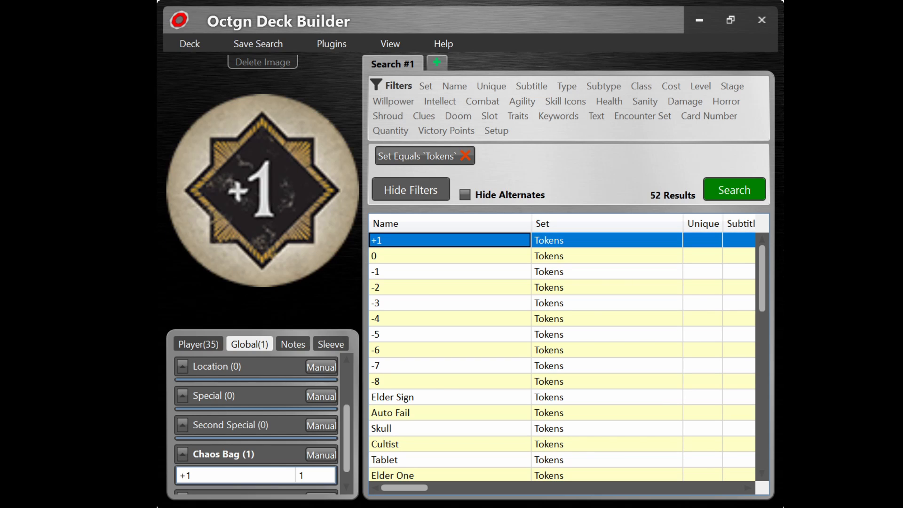
click(449, 256)
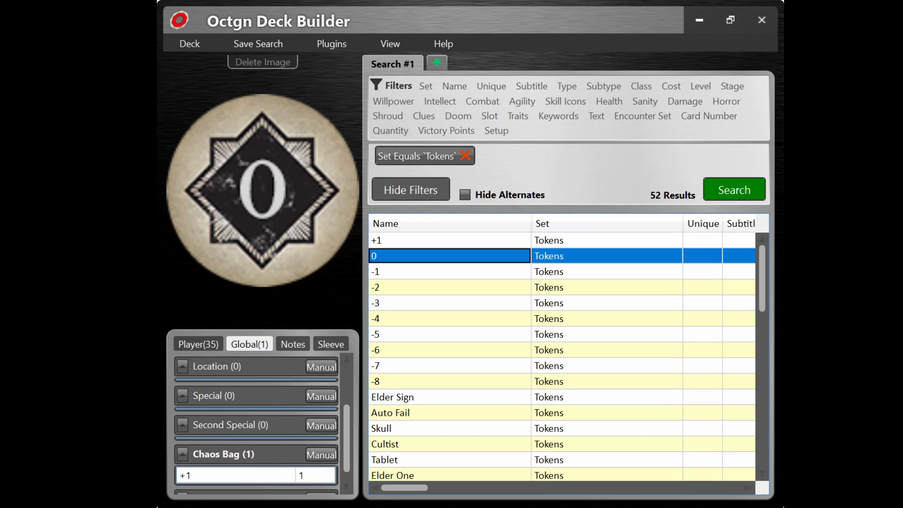
key(Return)
key(Return)
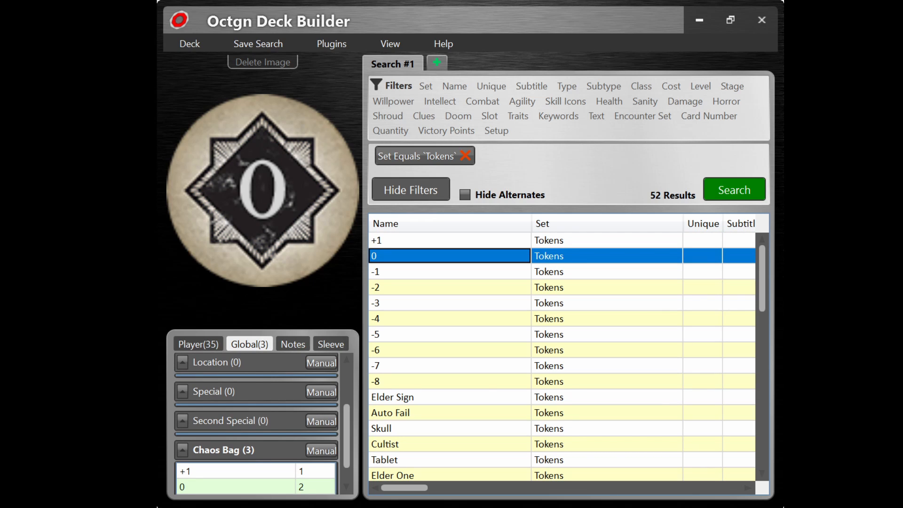
key(Down)
key(Return)
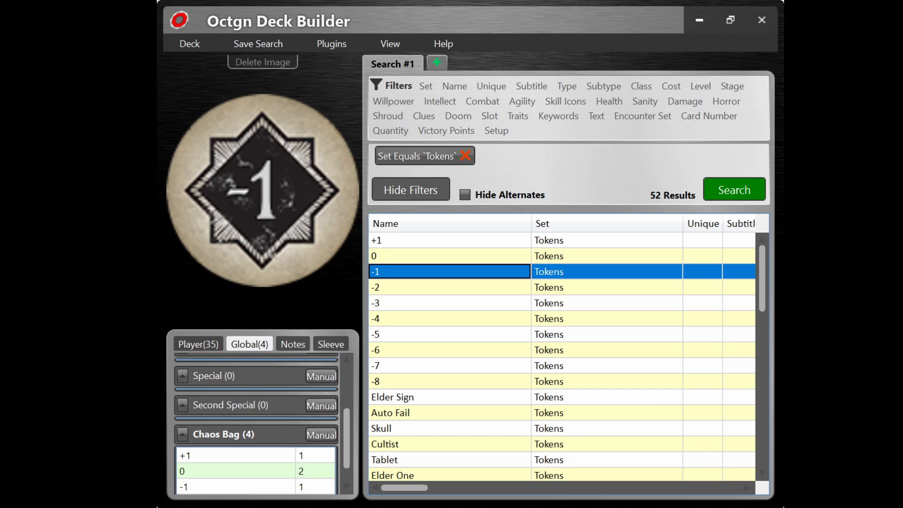
key(Return)
key(Return)
- Add two -2 tokens, one -3 token and one -4 token to the Chaos Bag section
key(Down)
key(Return)
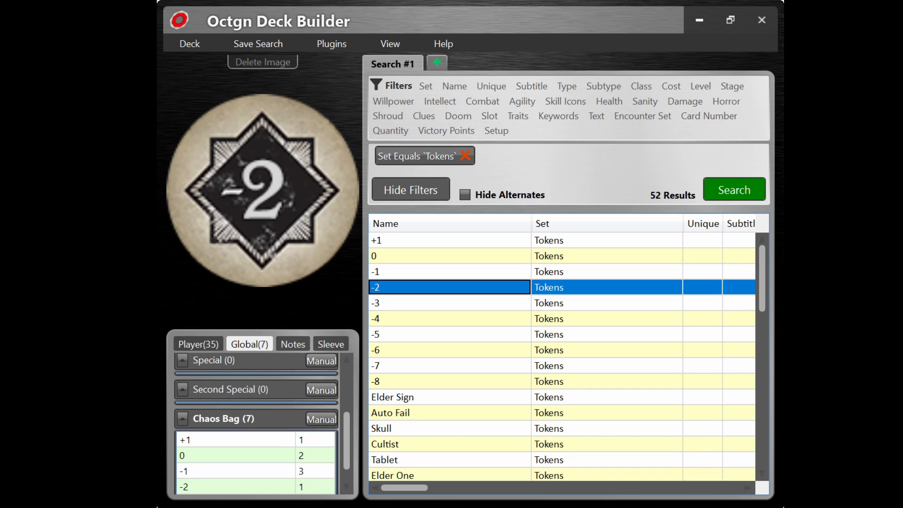
key(Return)
key(Down)
key(Return)
key(Down)
key(Return)
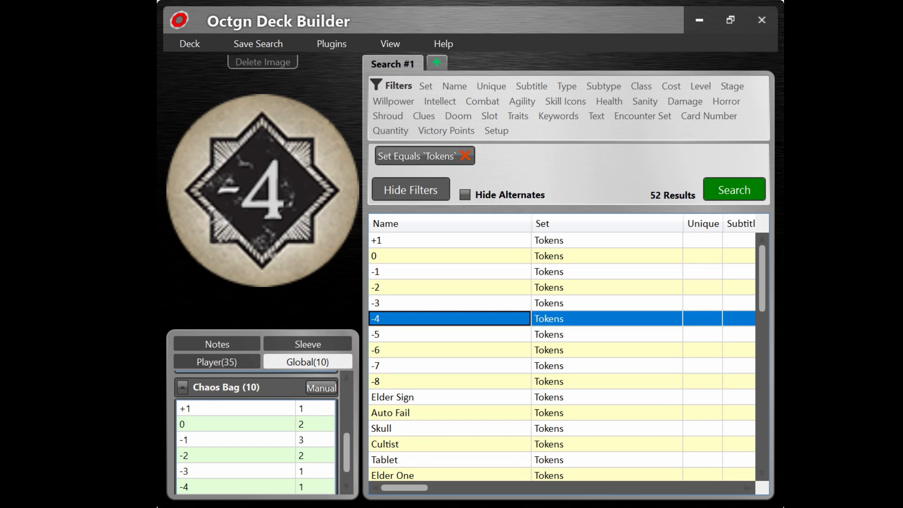
- Add two Skull tokens, one Cultist token and one Tablet token to the Chaos Bag section
double_click(381, 429)
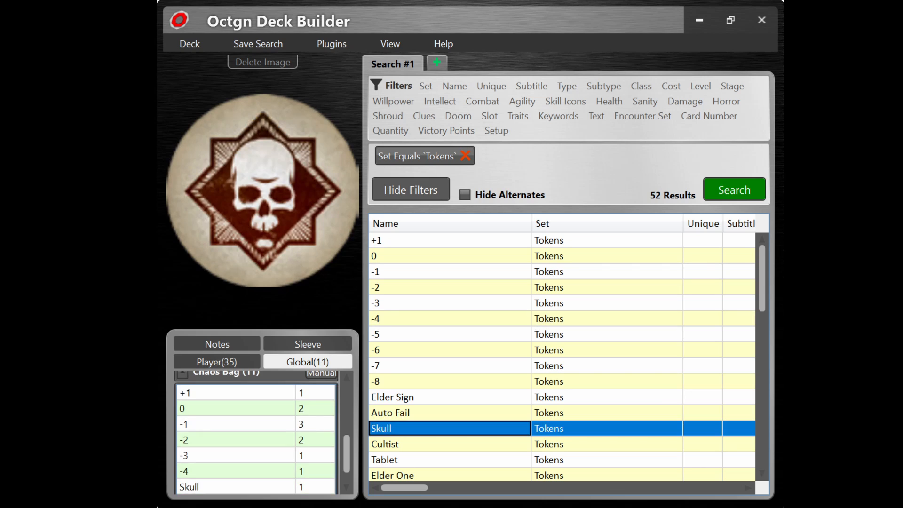
key(Return)
key(Down)
key(Return)
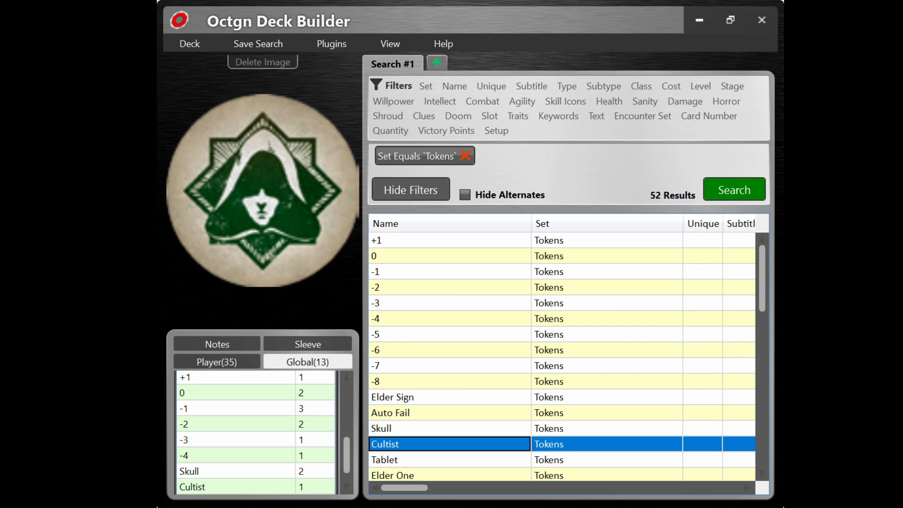
key(Down)
key(Return)
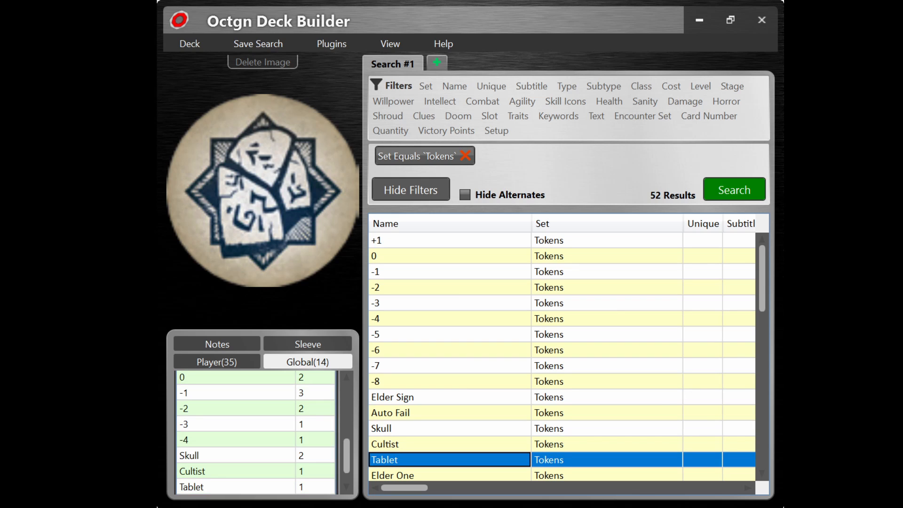
- Add one Auto Fail and one Elder Sign token to the Chaos Bag section and review its contents
scroll(562, 358, down, 2)
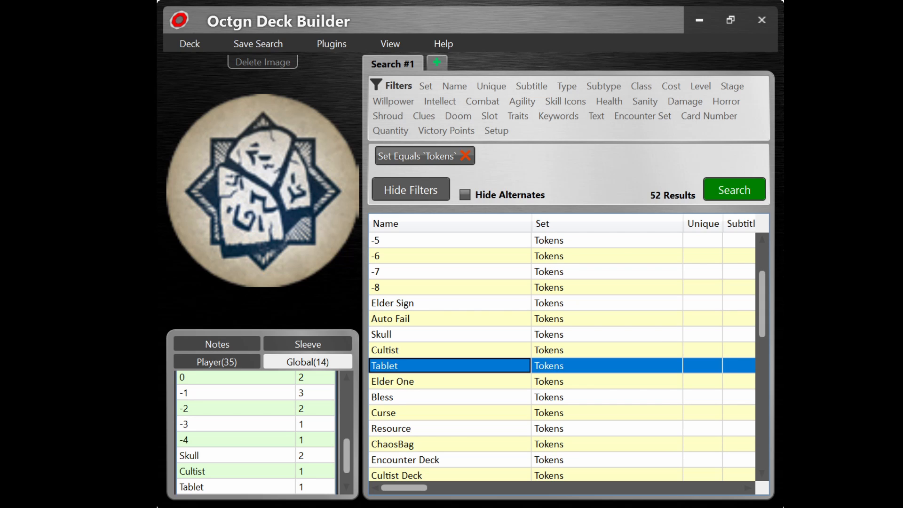
double_click(391, 318)
double_click(392, 303)
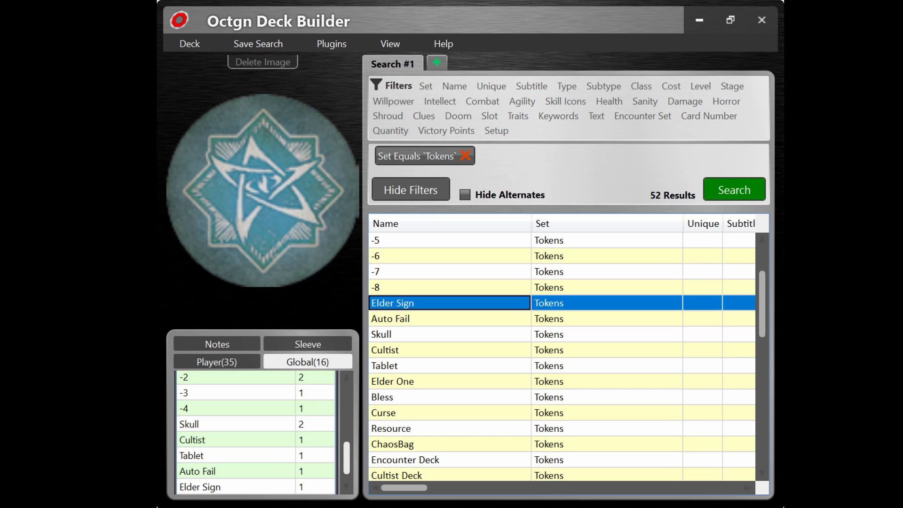
scroll(256, 433, up, 3)
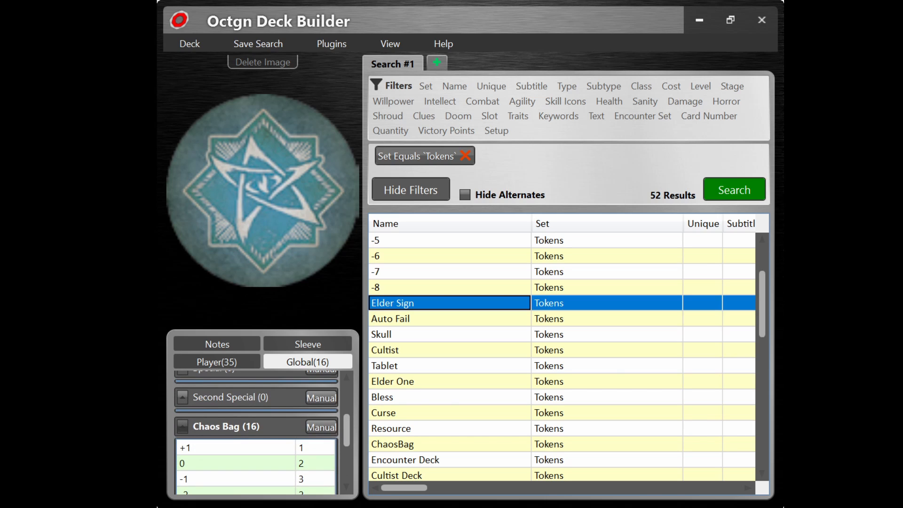
scroll(257, 433, down, 5)
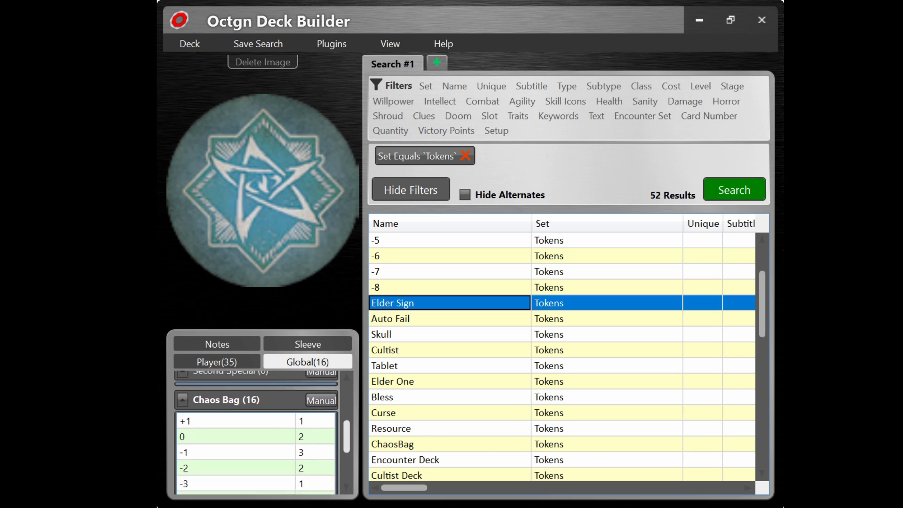
scroll(256, 433, up, 3)
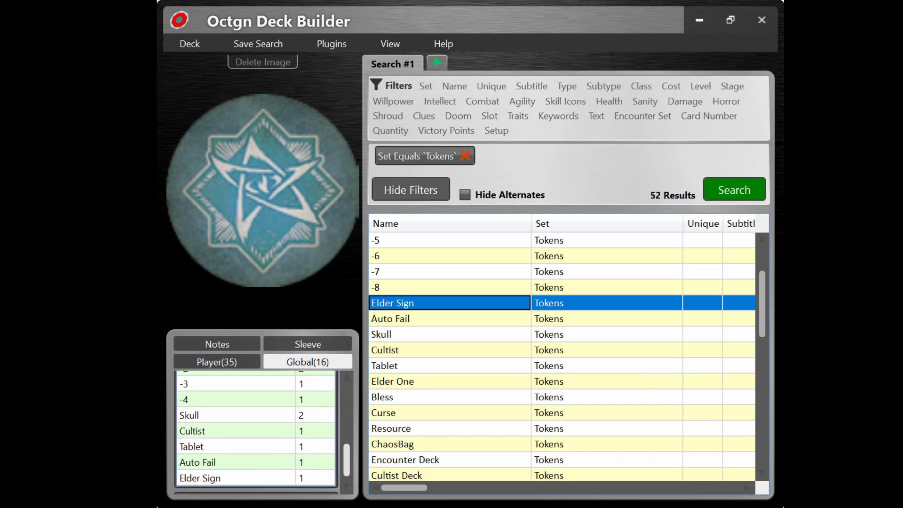
key(alt)
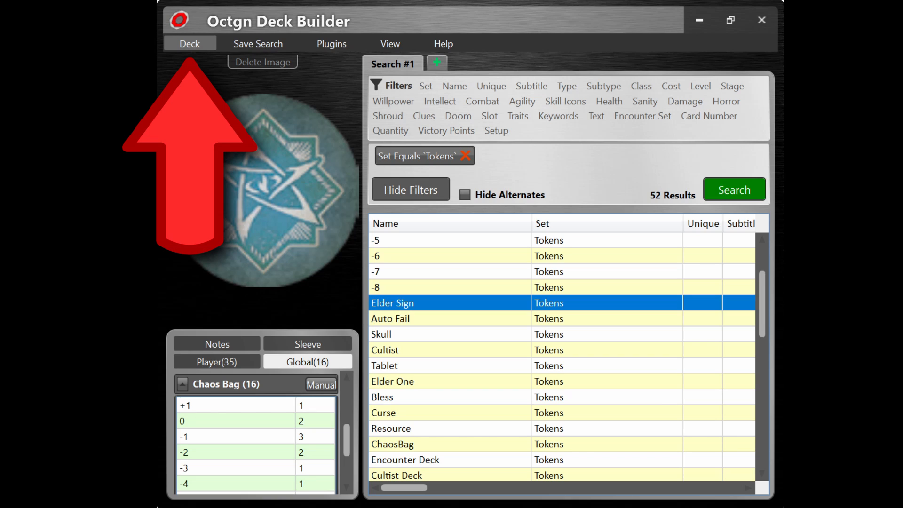
key(alt)
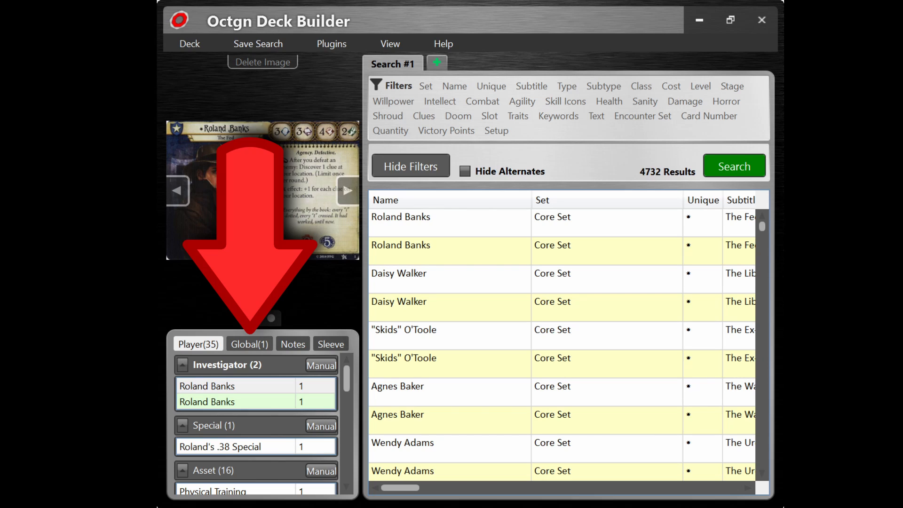
- Select the Chaos Bag section in the reloaded deck's Global cards and search with a set filter for Tokens
click(250, 343)
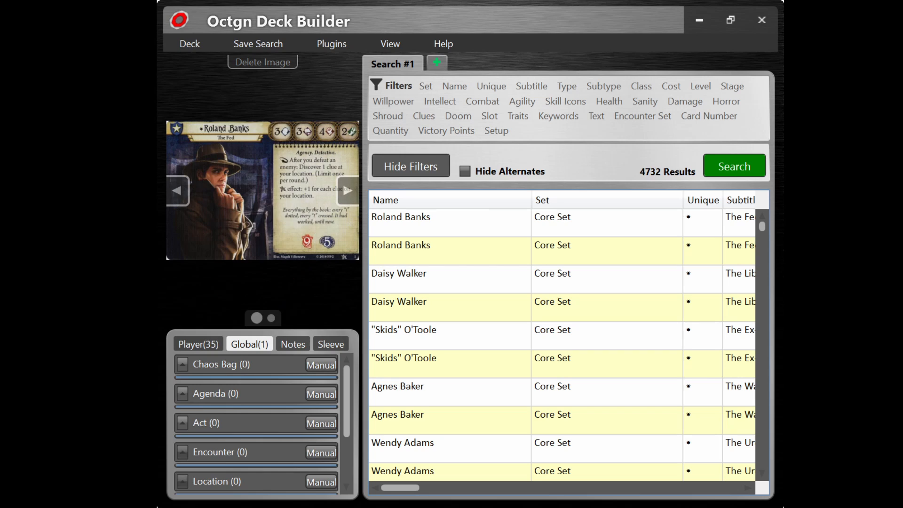
scroll(182, 450, down, 3)
scroll(256, 423, up, 3)
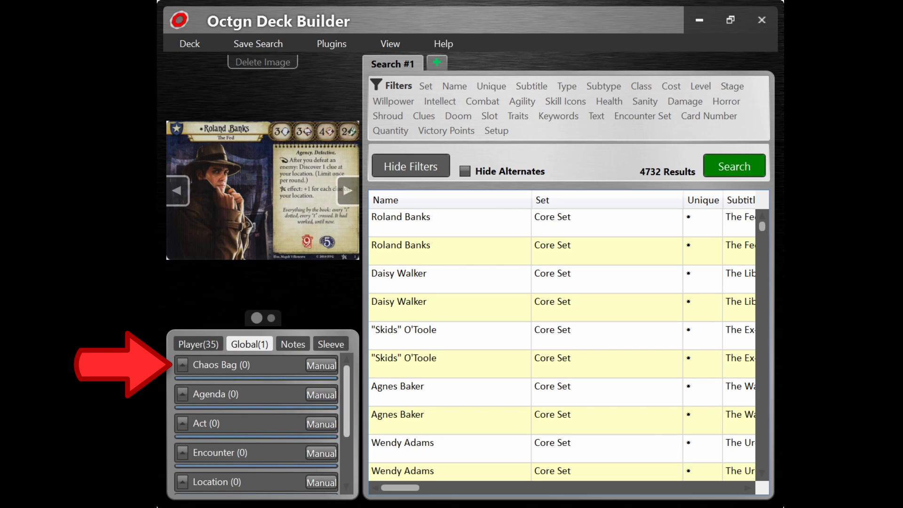
click(182, 365)
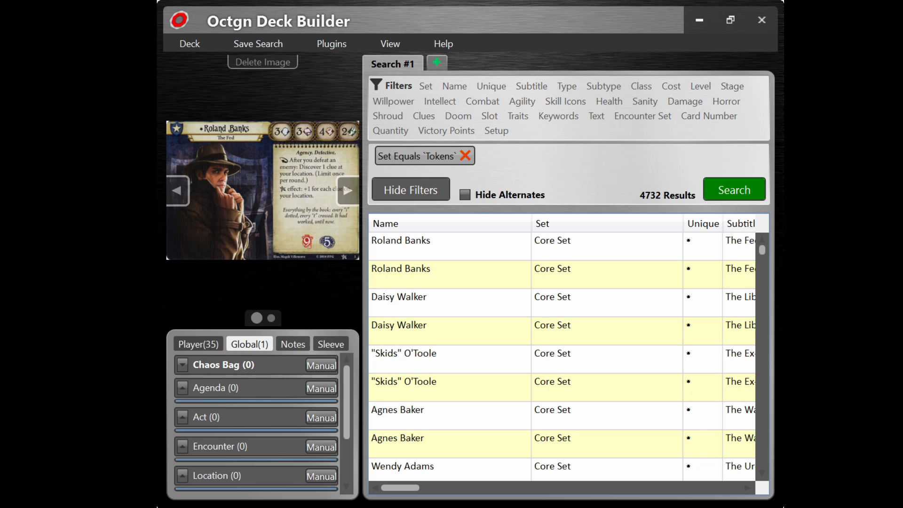
key(Return)
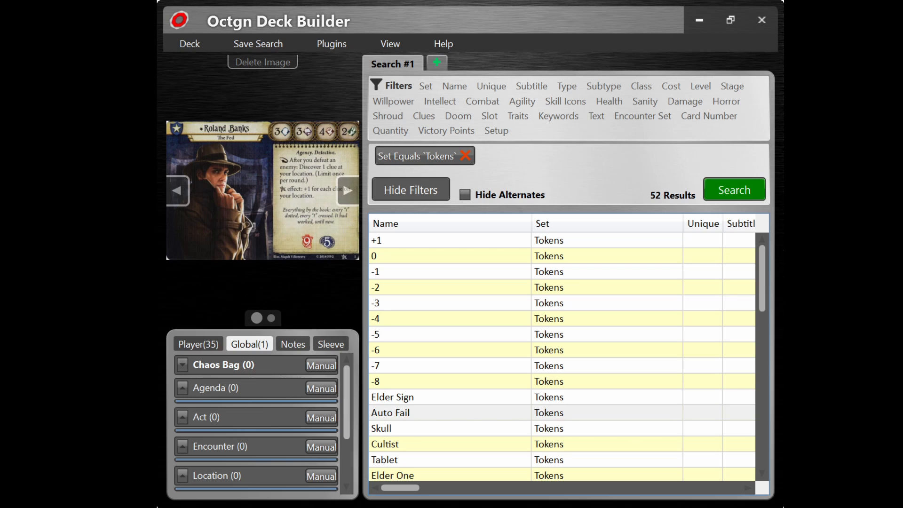
- Add one +1 token, two 0 tokens and three -1 tokens to the empty Chaos Bag section
click(183, 365)
double_click(400, 240)
double_click(400, 255)
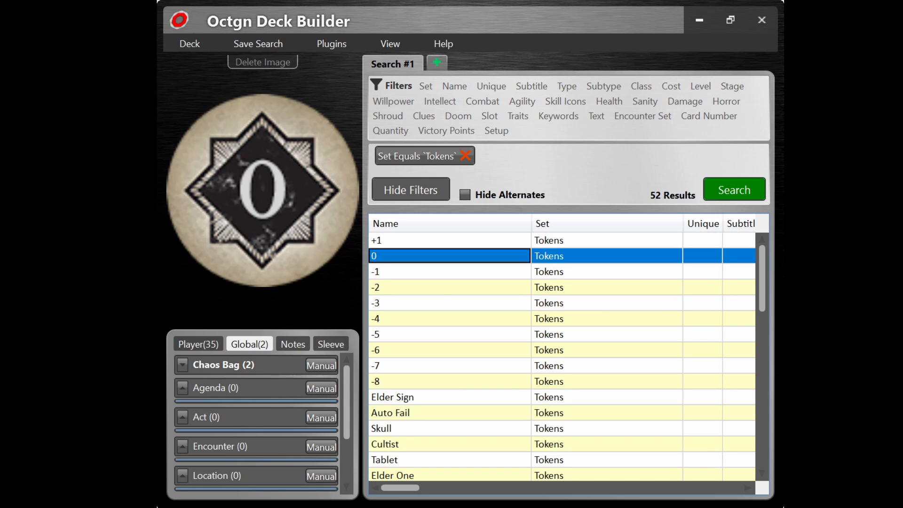
click(182, 365)
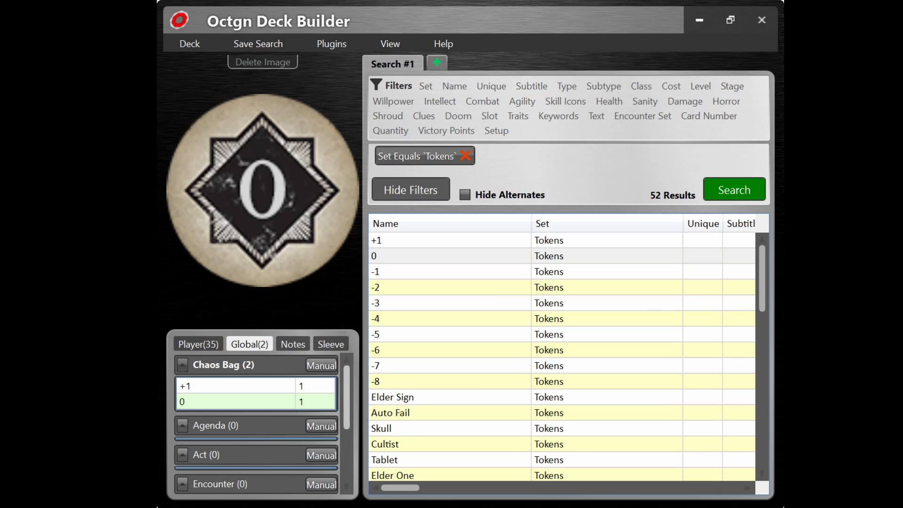
double_click(399, 256)
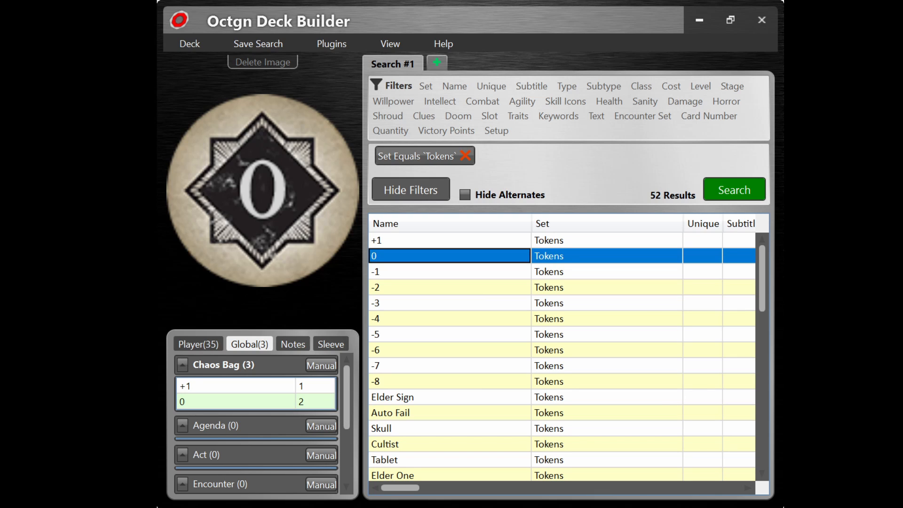
double_click(400, 272)
double_click(400, 272)
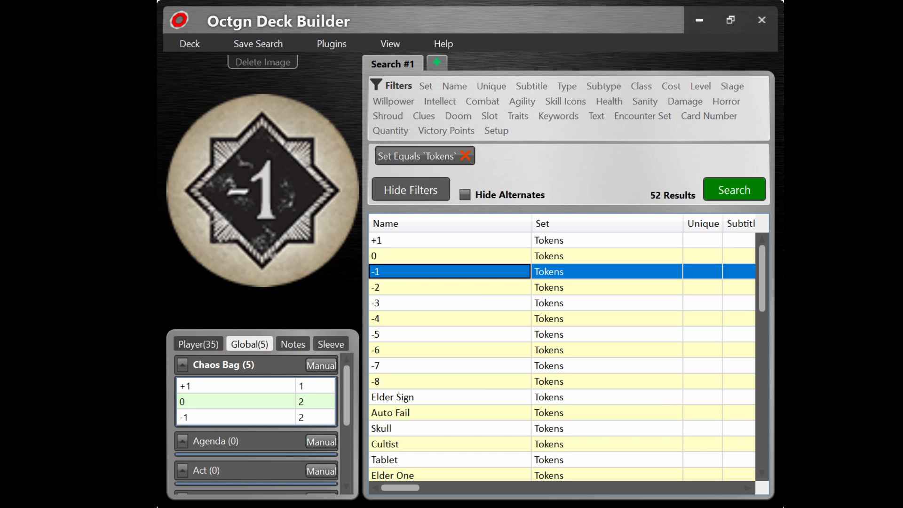
double_click(400, 271)
- Add two -2 tokens, one -3 token and one -4 token to the Chaos Bag section
double_click(400, 287)
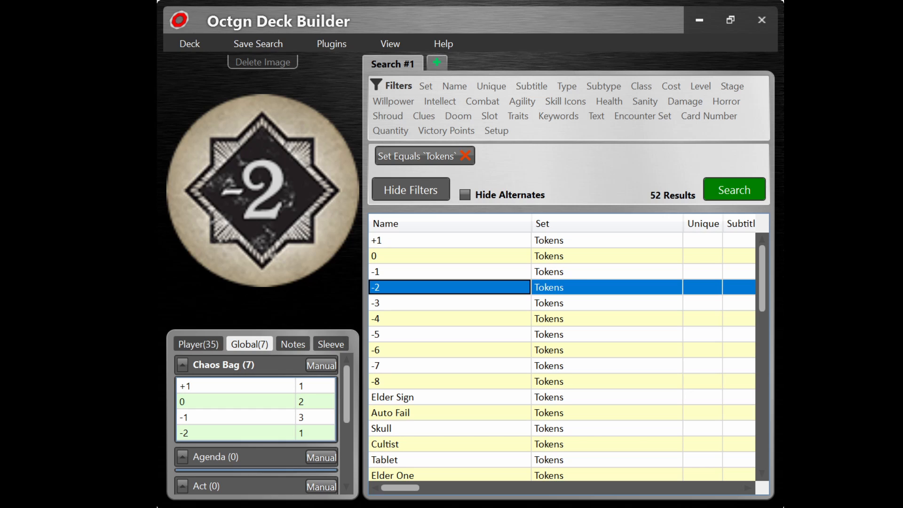
double_click(400, 287)
double_click(400, 303)
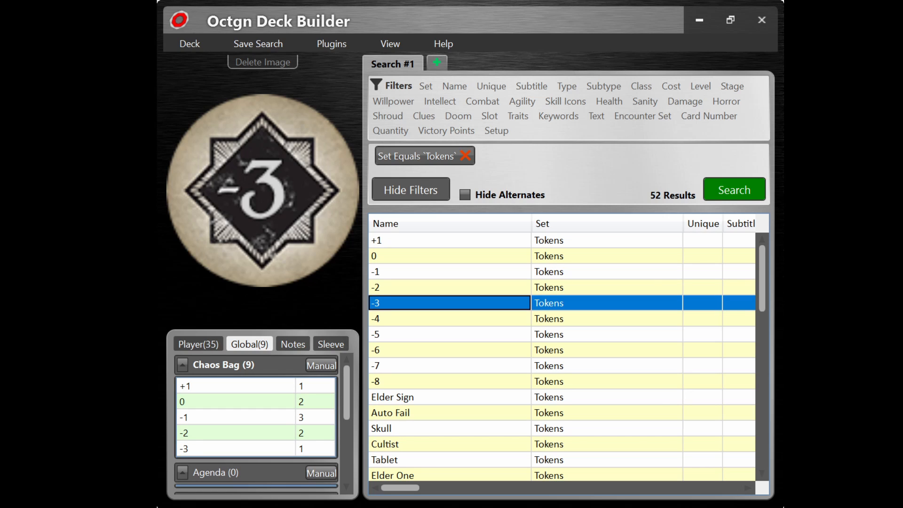
double_click(400, 319)
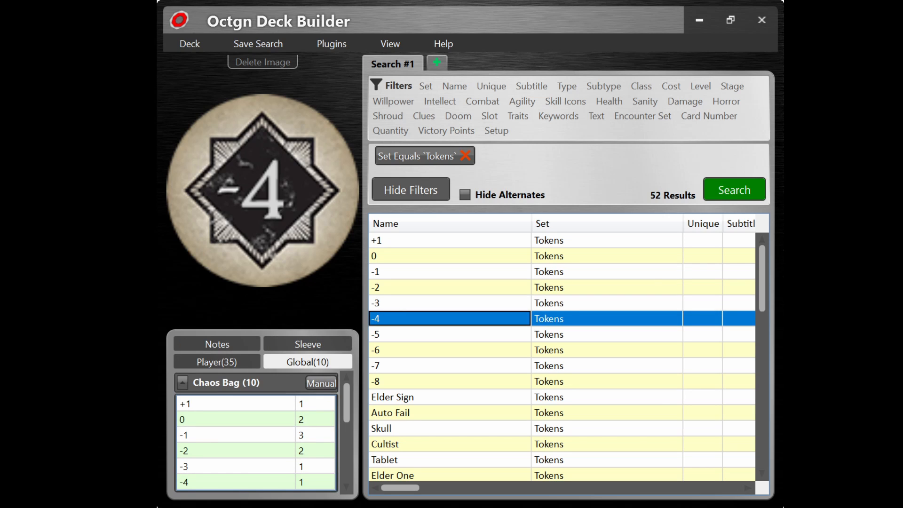
- Add two Skull tokens, one Cultist token and one Tablet token to the Chaos Bag section
double_click(400, 428)
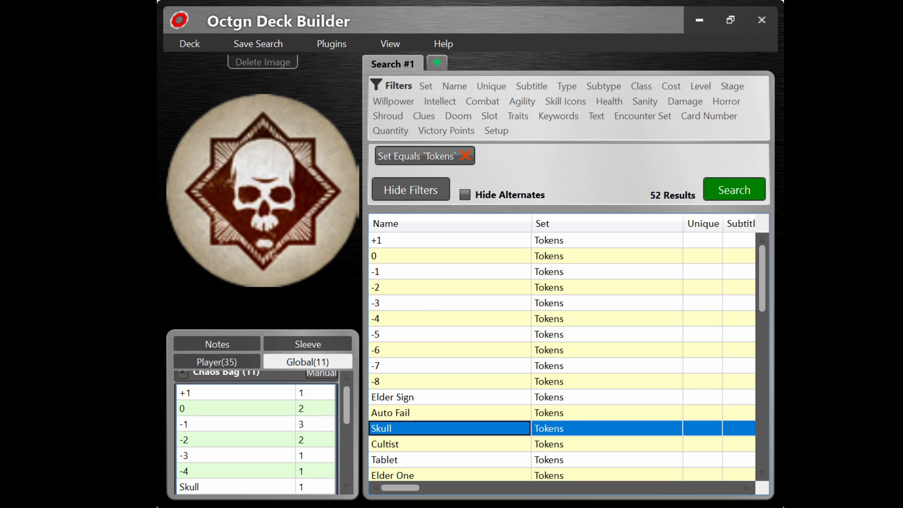
double_click(400, 429)
double_click(400, 445)
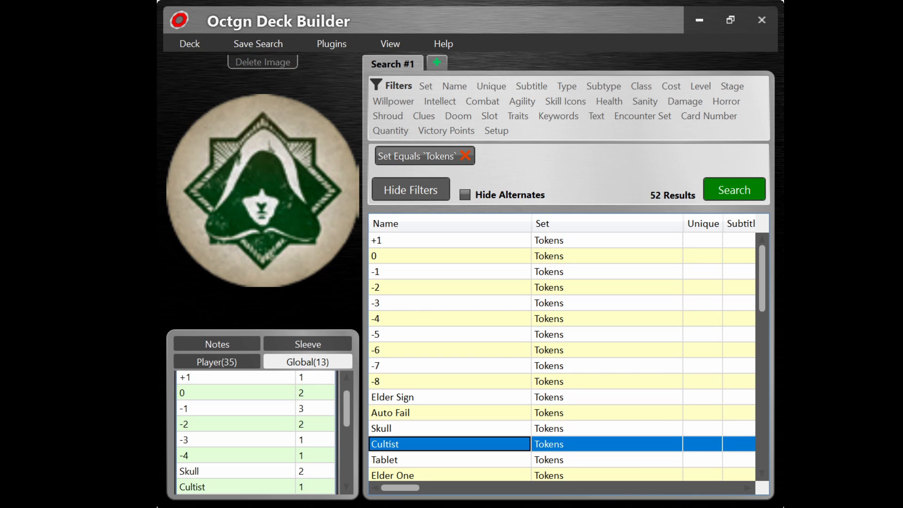
double_click(400, 459)
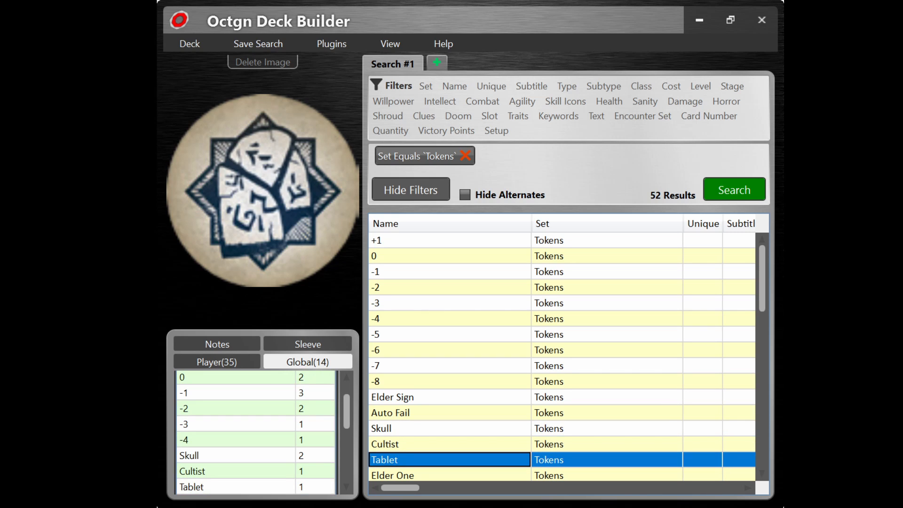
- Add one Elder Sign token and one Auto Fail token to the Chaos Bag section and check its contents
double_click(400, 397)
double_click(400, 412)
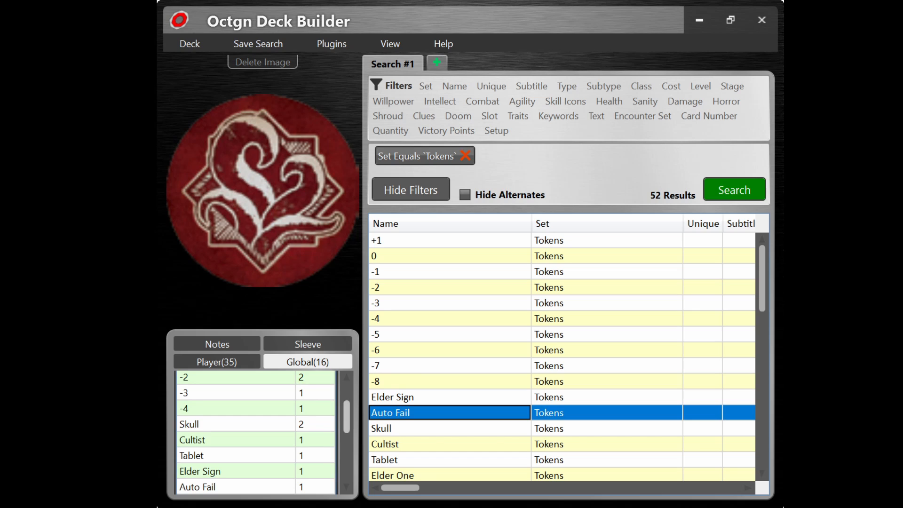
scroll(255, 433, up, 1)
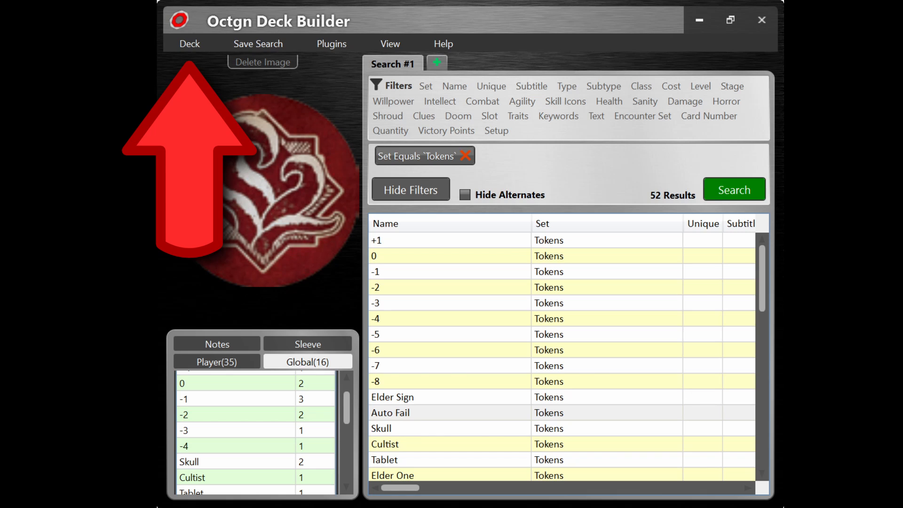
click(390, 413)
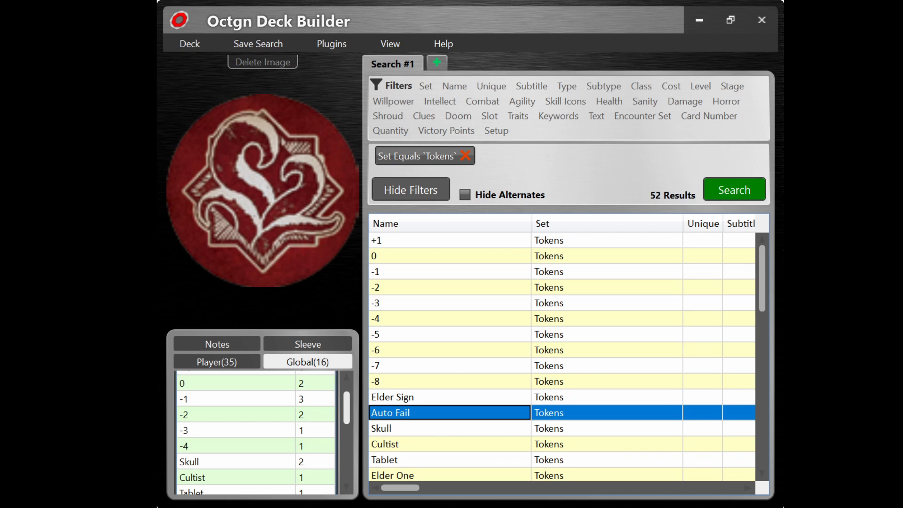